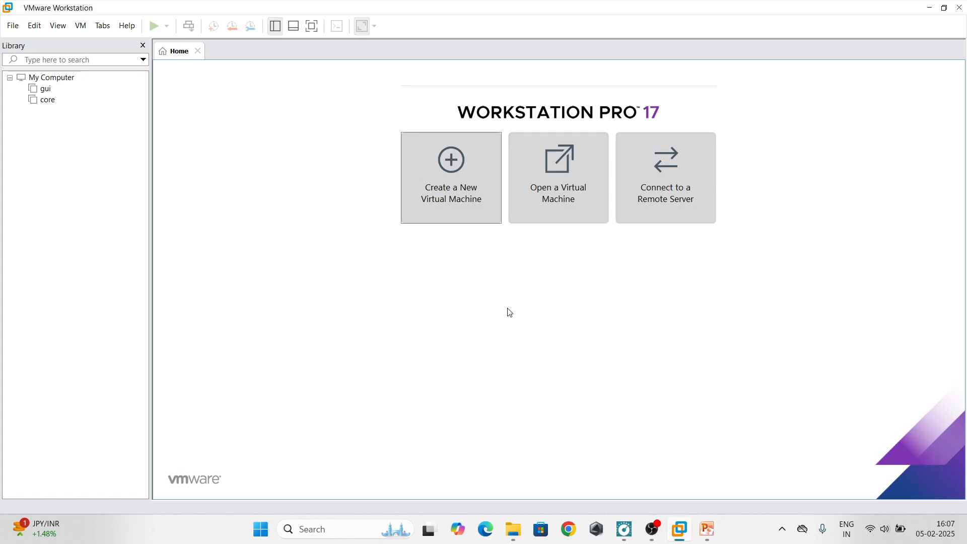
Start a typical new virtual machine for Windows Server 2022, leaving the operating system for later installation, and name it core2.
click(458, 192)
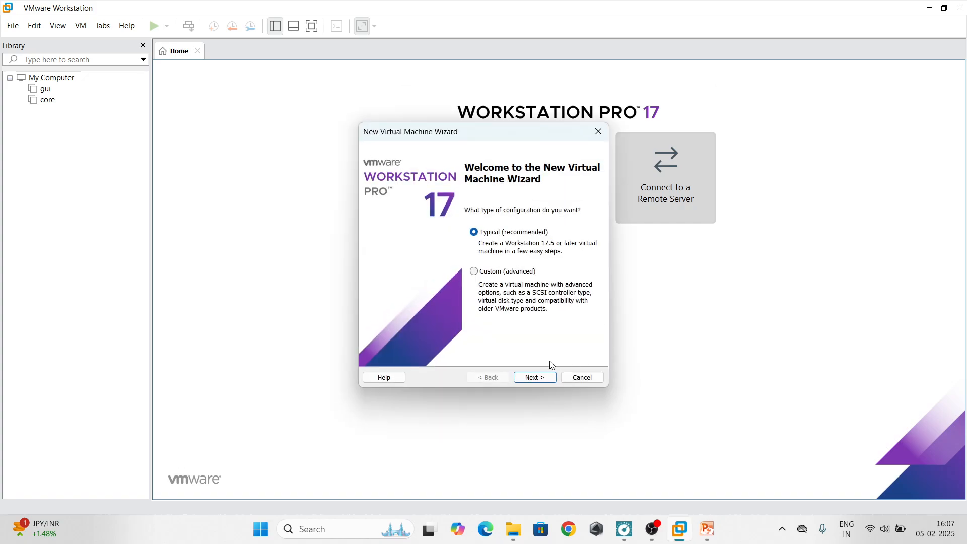
click(540, 378)
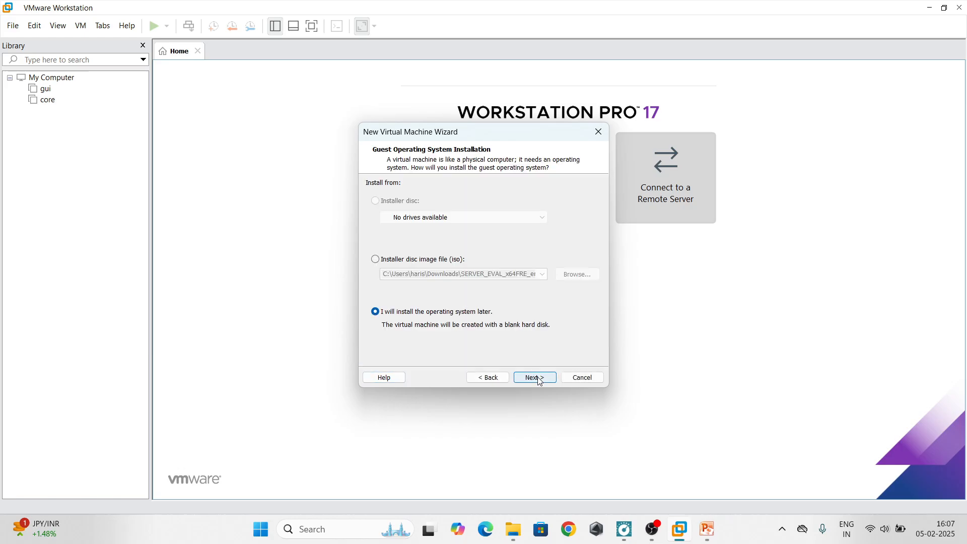
click(538, 379)
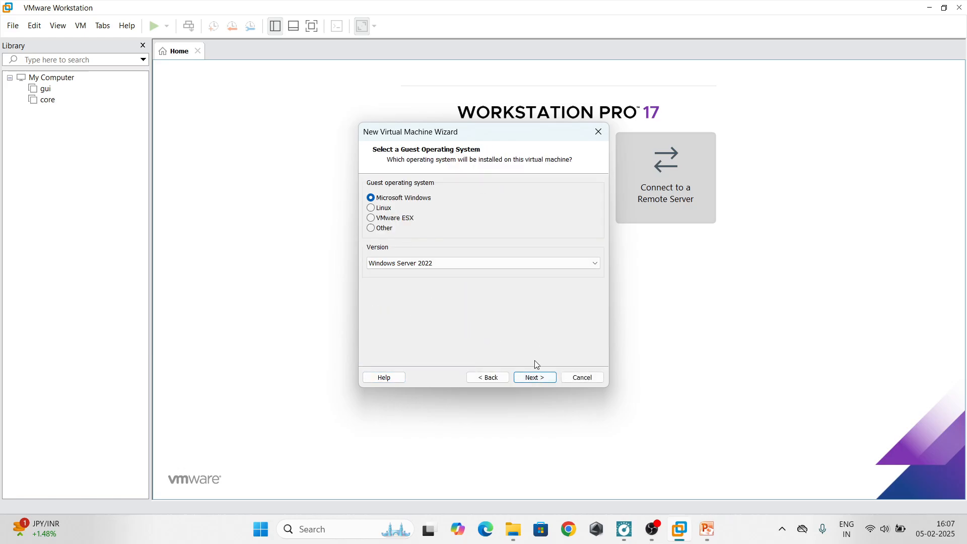
click(535, 378)
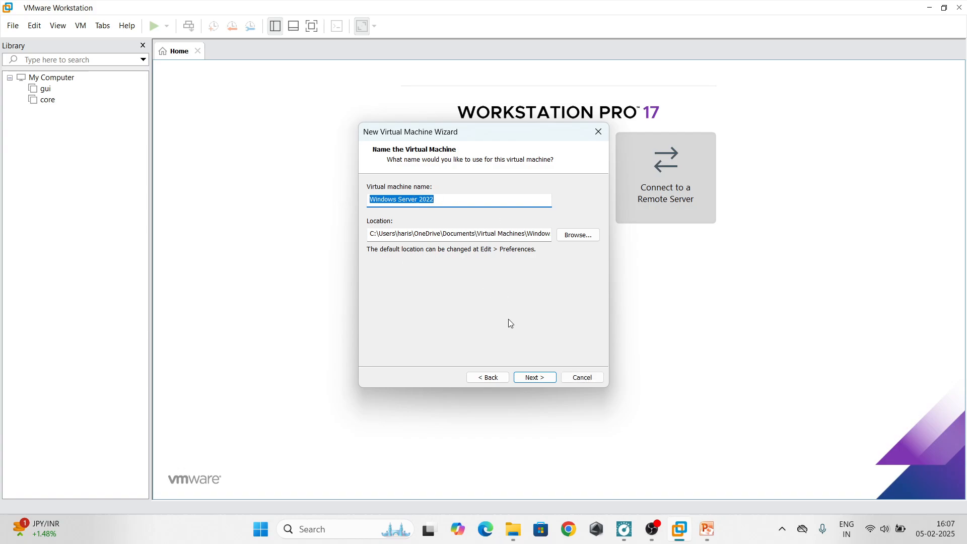
text(core)
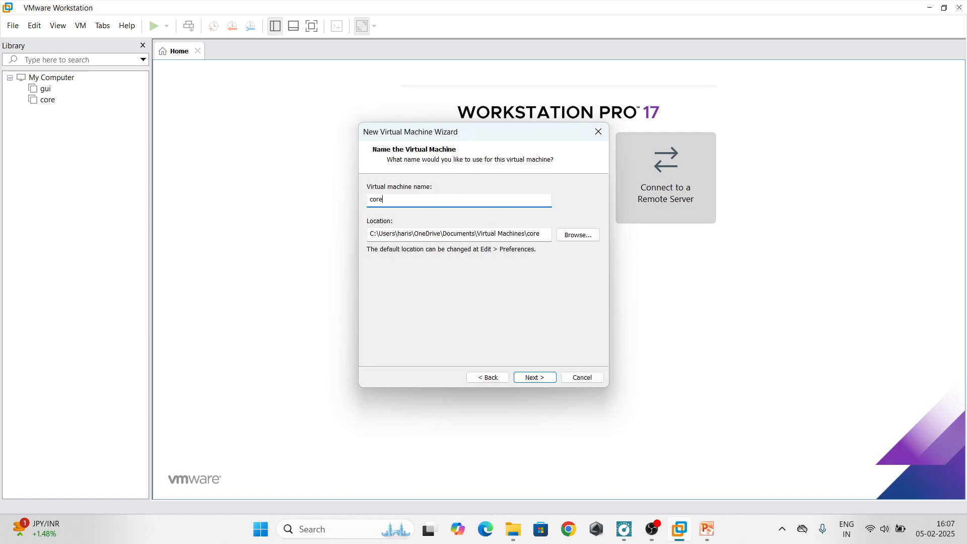
text(2)
Set the virtual machine's location to a new folder named core2 inside the VM folder on the C: drive.
click(577, 237)
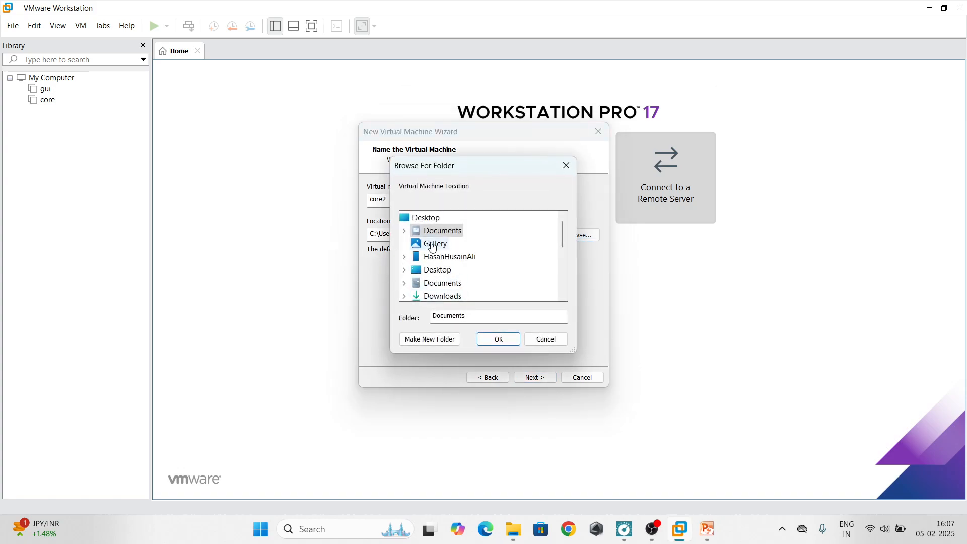
scroll(429, 257, down, 3)
scroll(430, 258, down, 1)
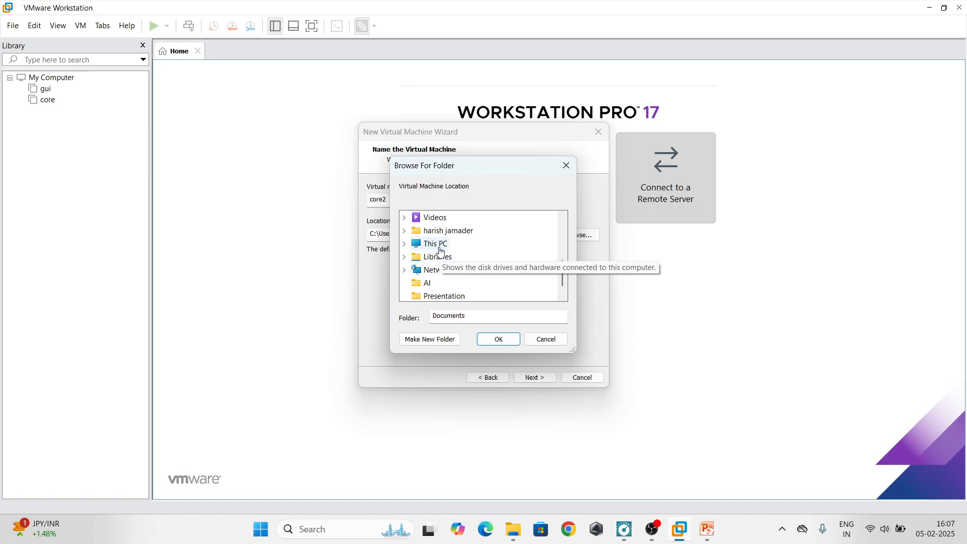
double_click(433, 247)
scroll(438, 277, down, 3)
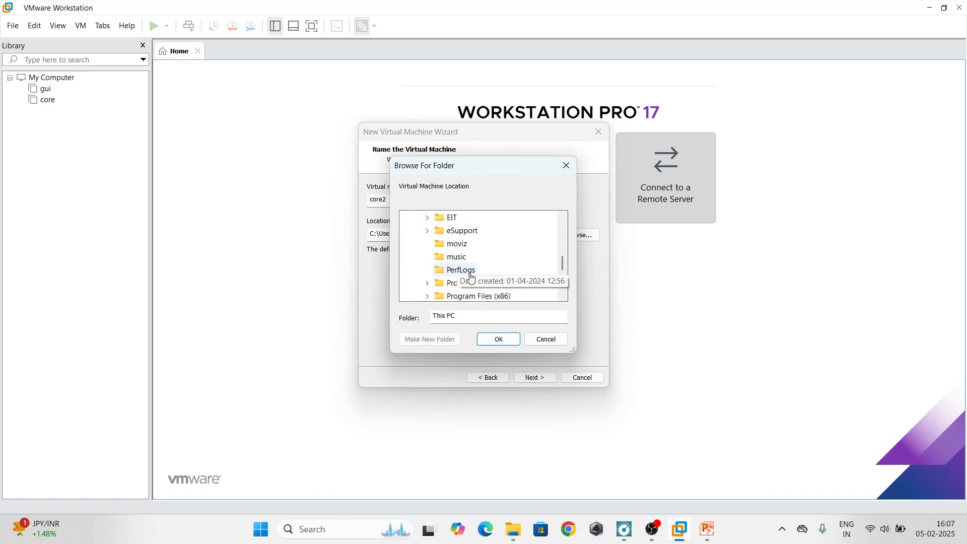
scroll(448, 265, down, 2)
double_click(452, 244)
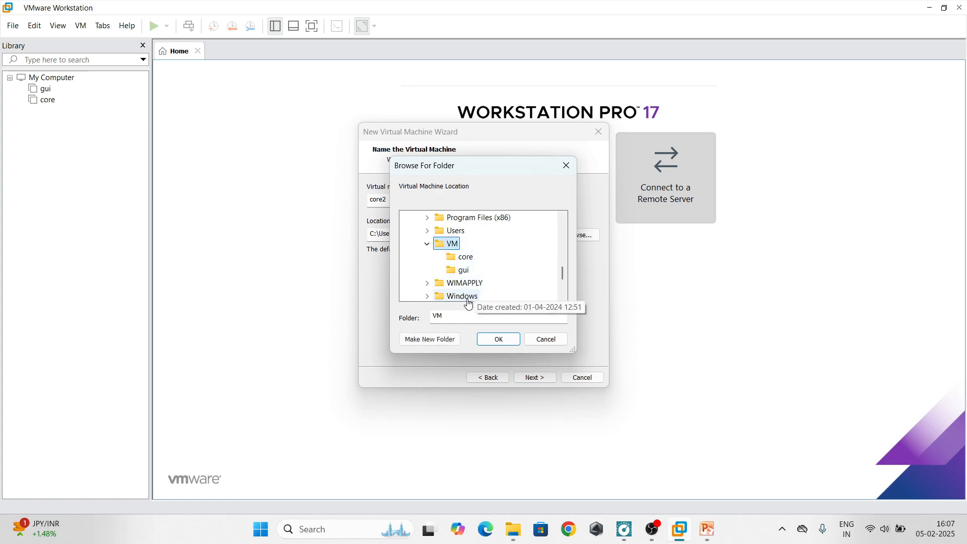
click(430, 339)
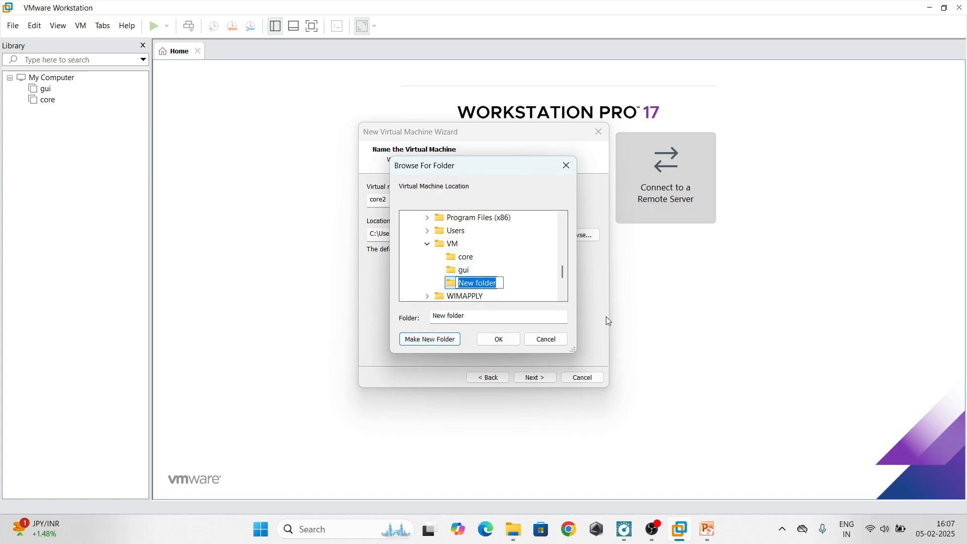
text(core2)
key(Return)
click(499, 340)
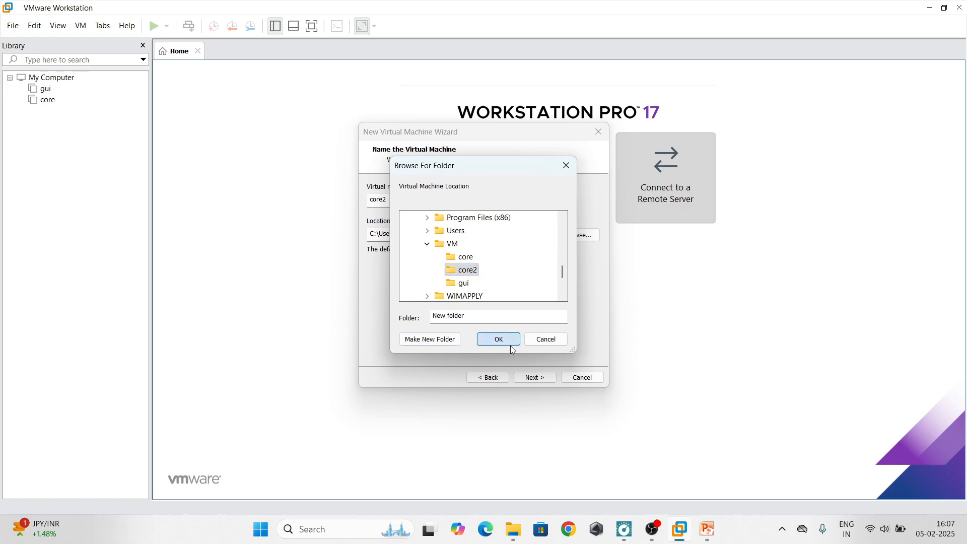
Accept the default 60 GB disk and finish creating the virtual machine.
click(543, 378)
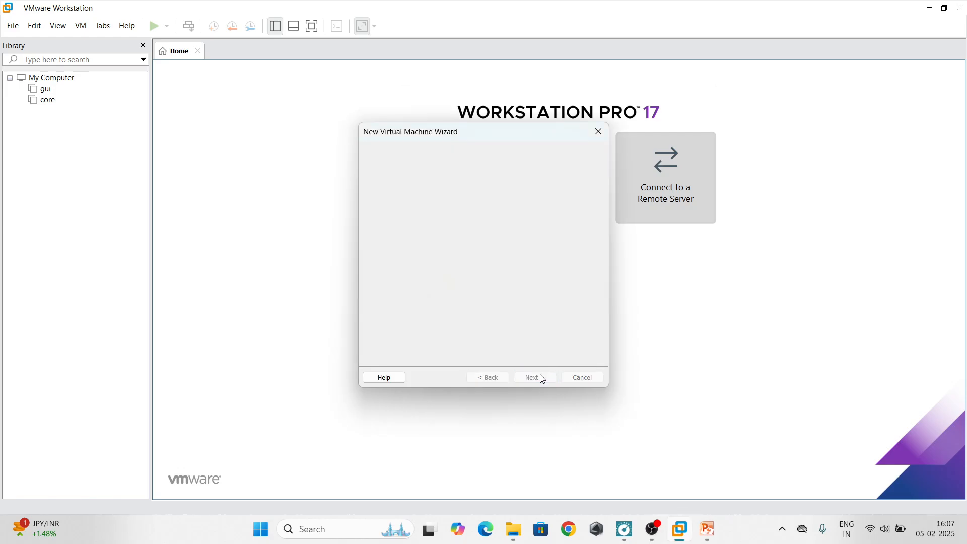
click(543, 378)
click(536, 375)
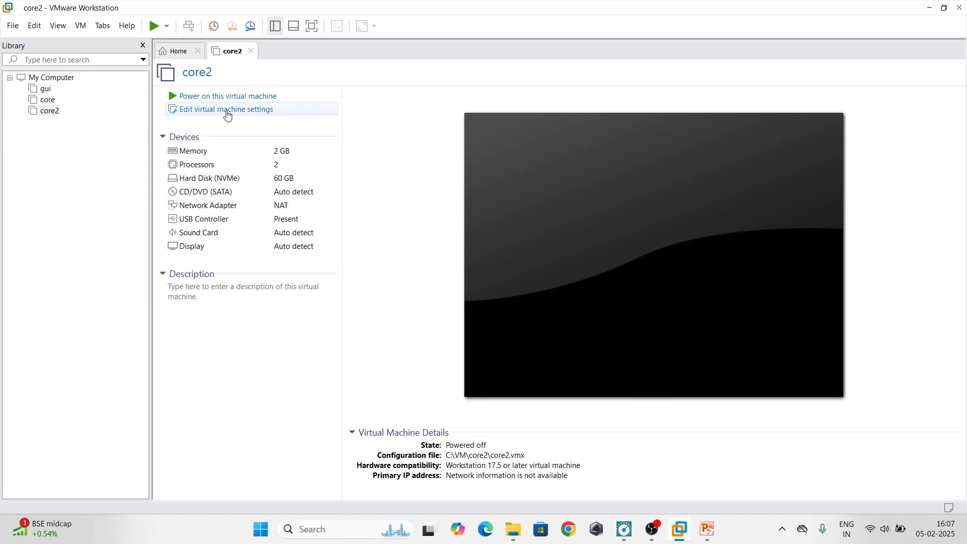
Attach the SERVER_EVAL_x64FRE_en-us ISO image from Downloads to core2's CD/DVD drive.
click(228, 110)
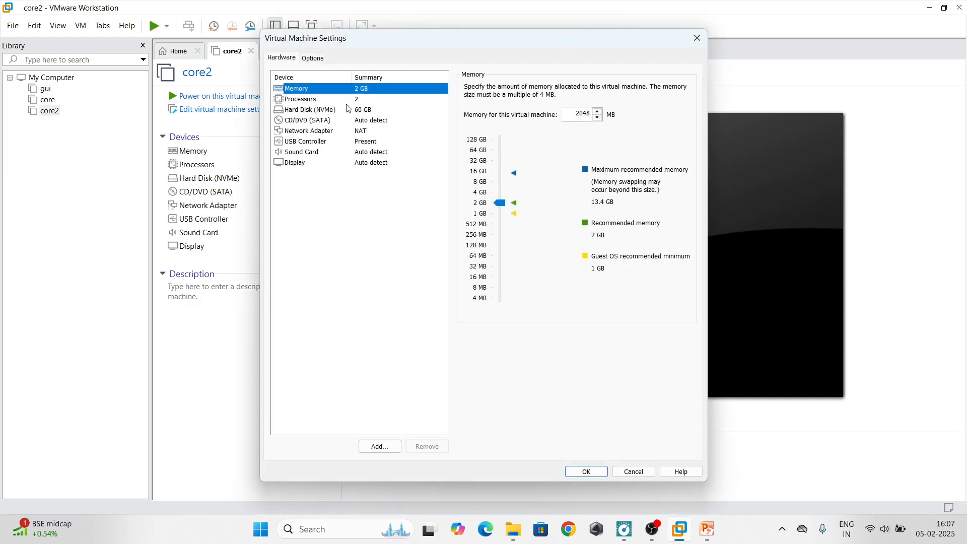
click(303, 103)
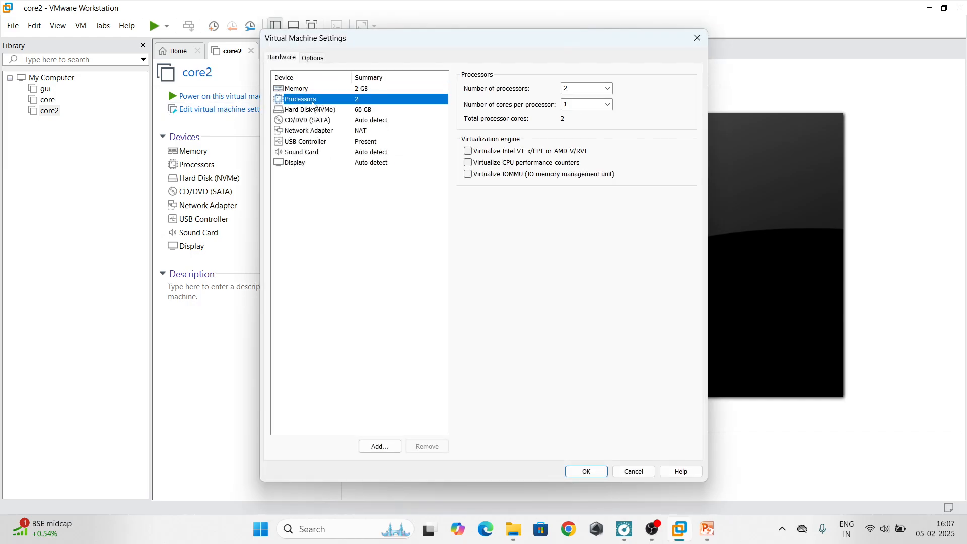
click(307, 112)
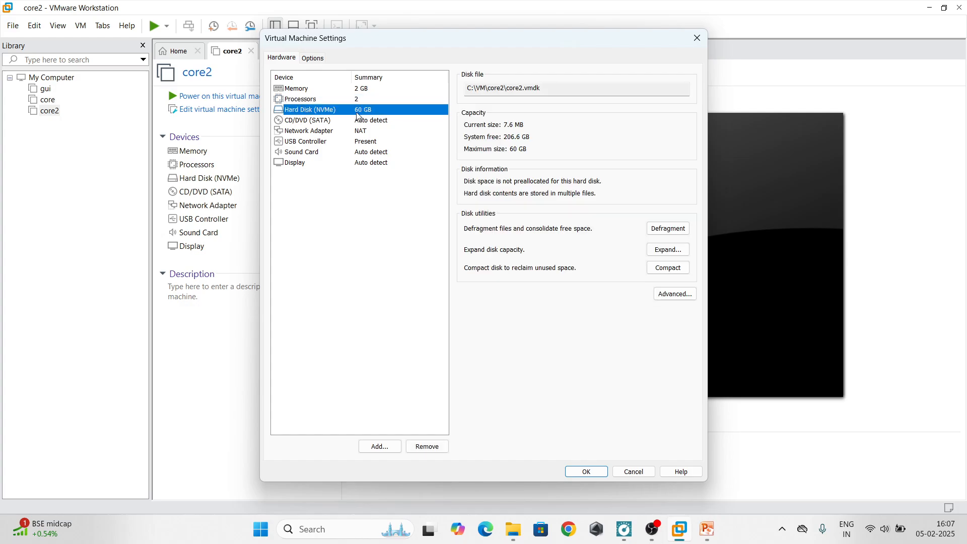
click(309, 122)
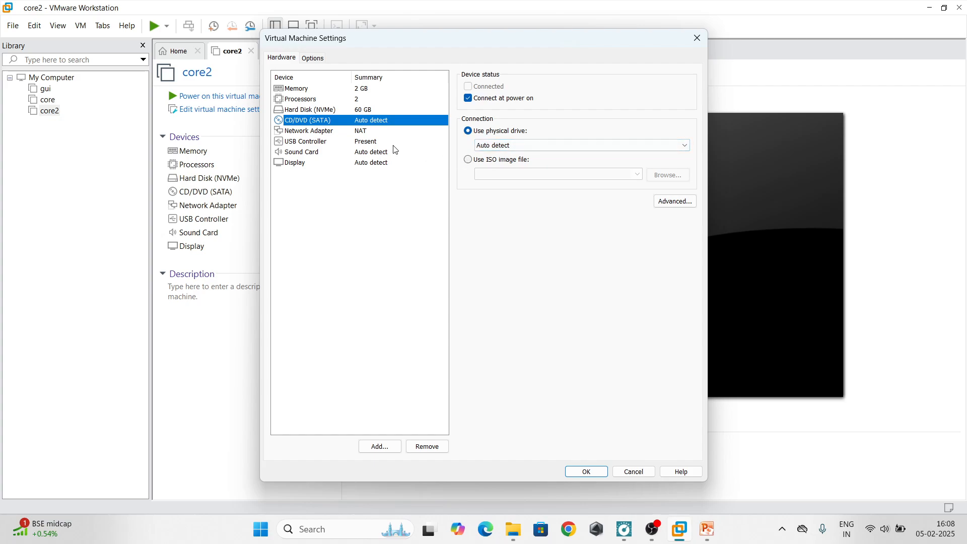
click(474, 165)
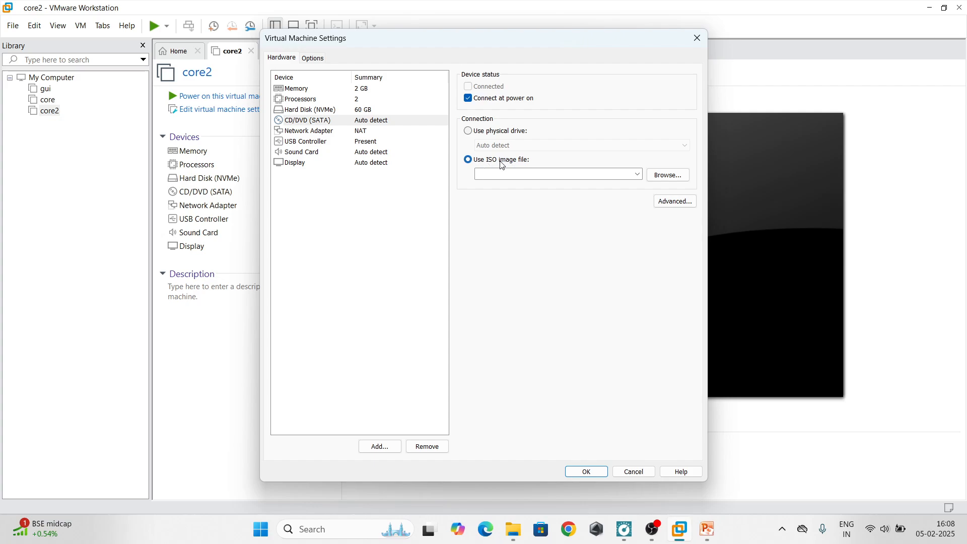
click(673, 183)
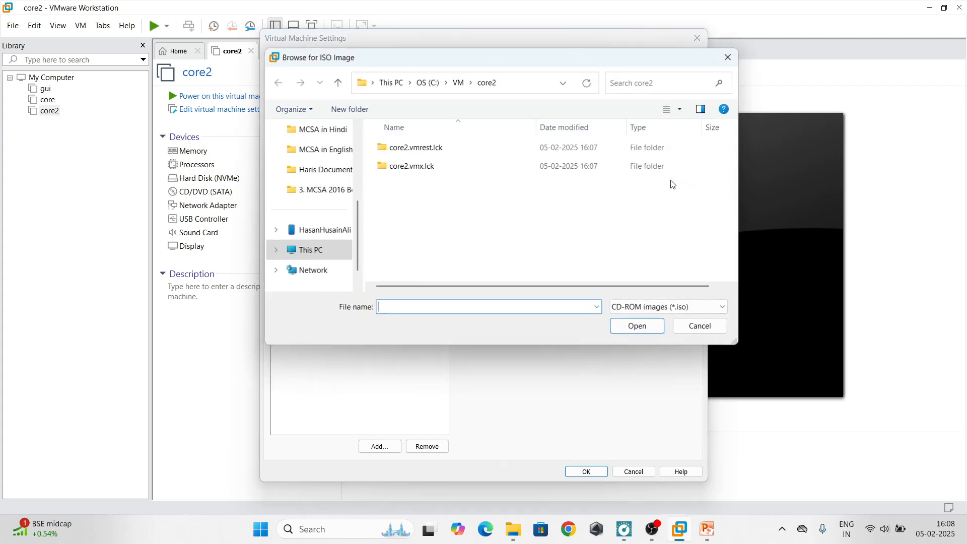
scroll(312, 176, up, 3)
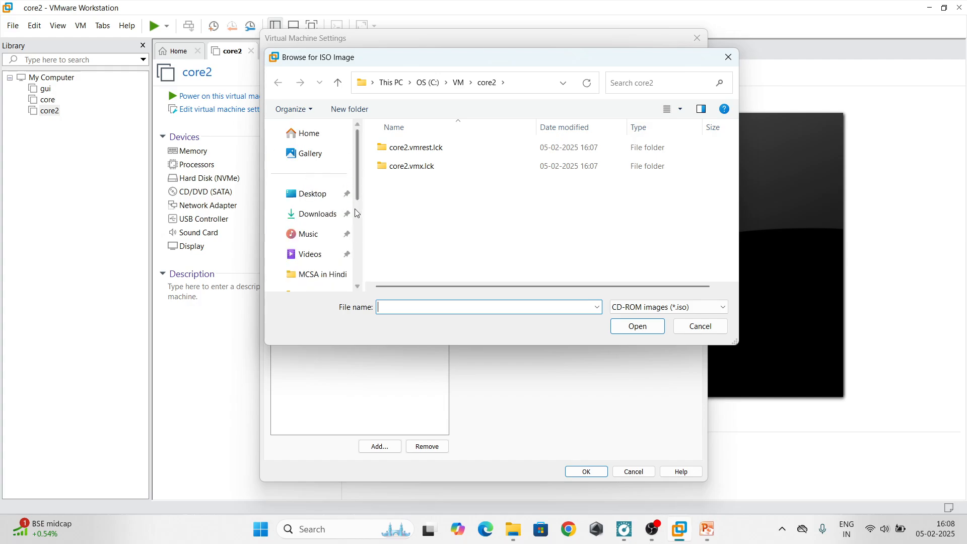
click(319, 218)
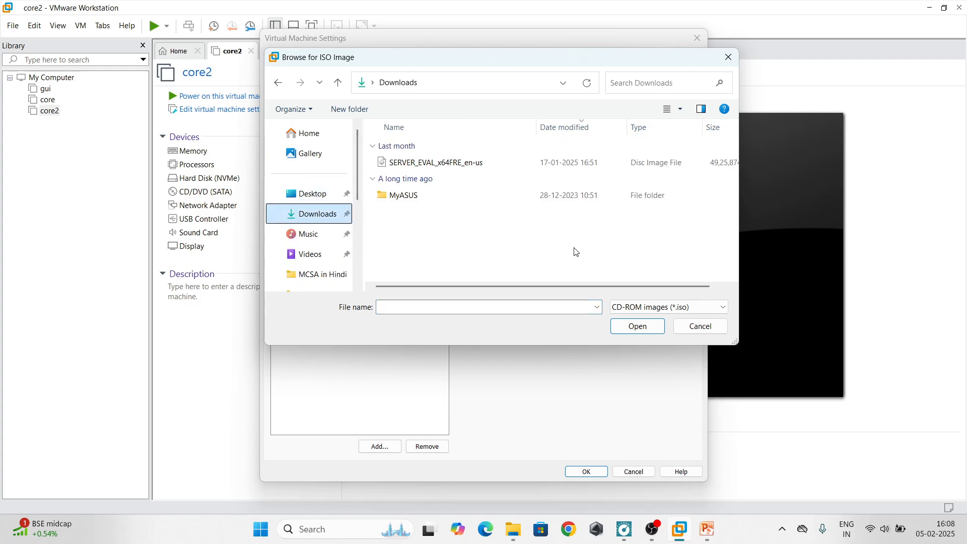
click(459, 162)
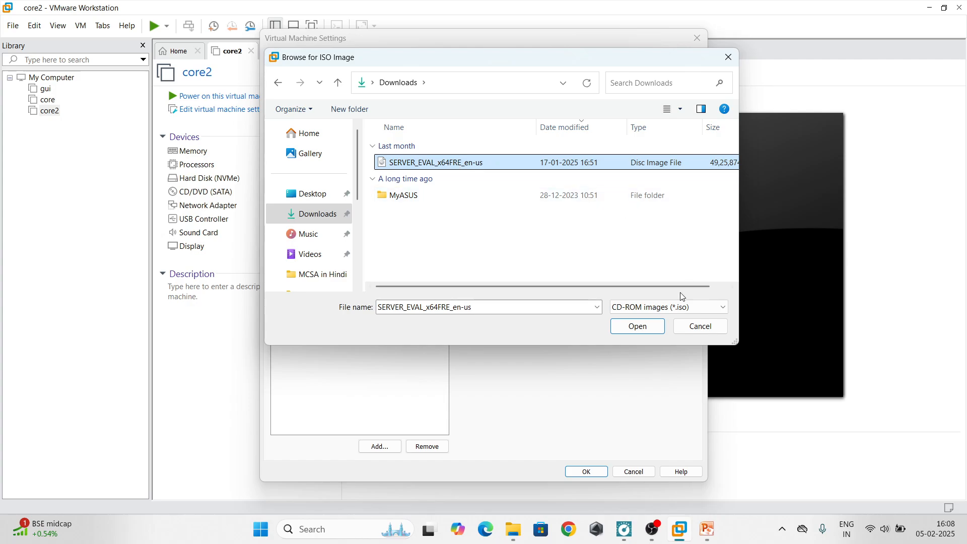
click(638, 326)
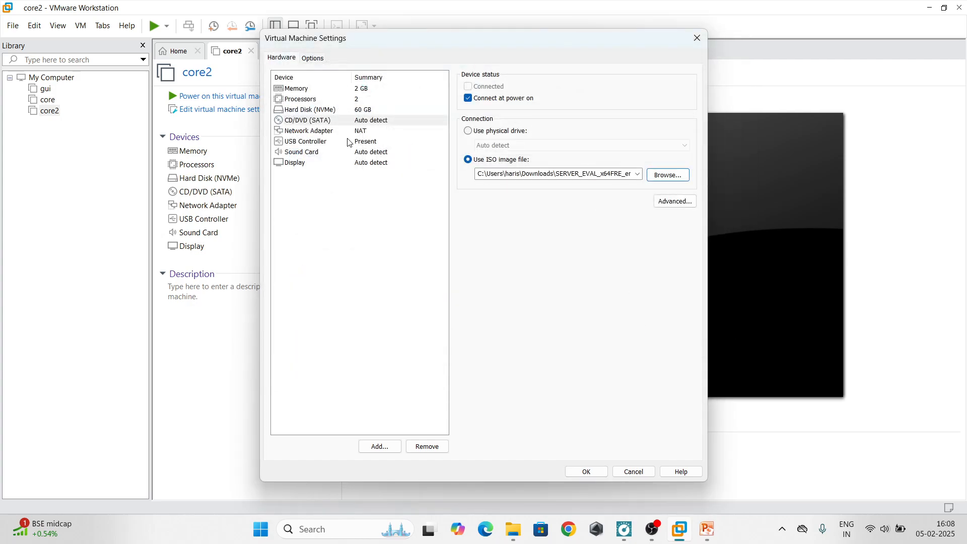
Switch core2's network adapter to a bridged connection and save the virtual machine settings.
click(311, 132)
click(472, 132)
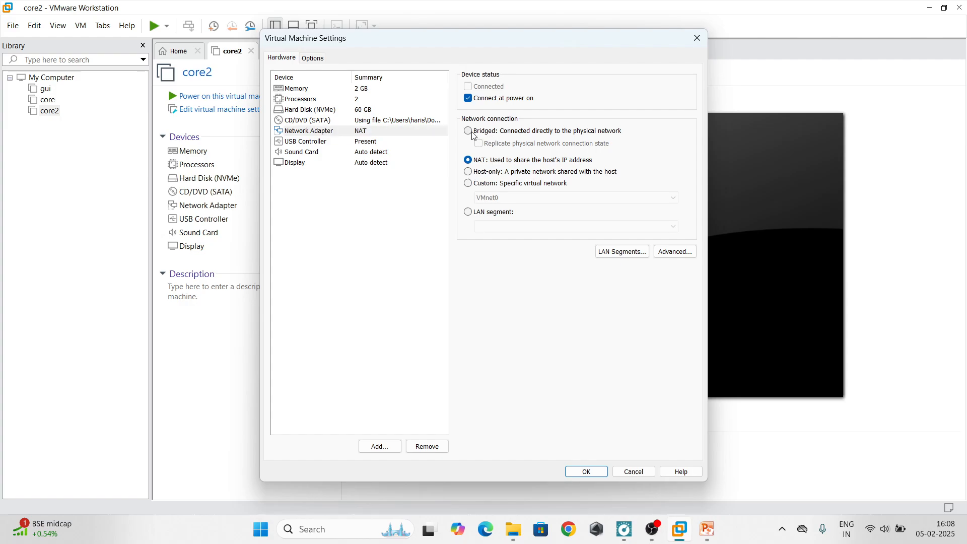
click(586, 473)
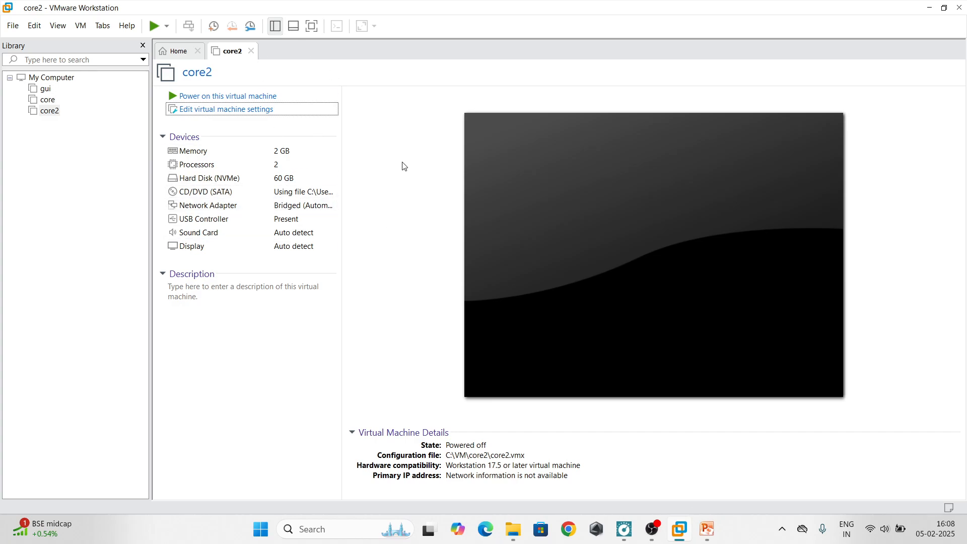
Power on core2 and boot it from the installation disc.
click(209, 97)
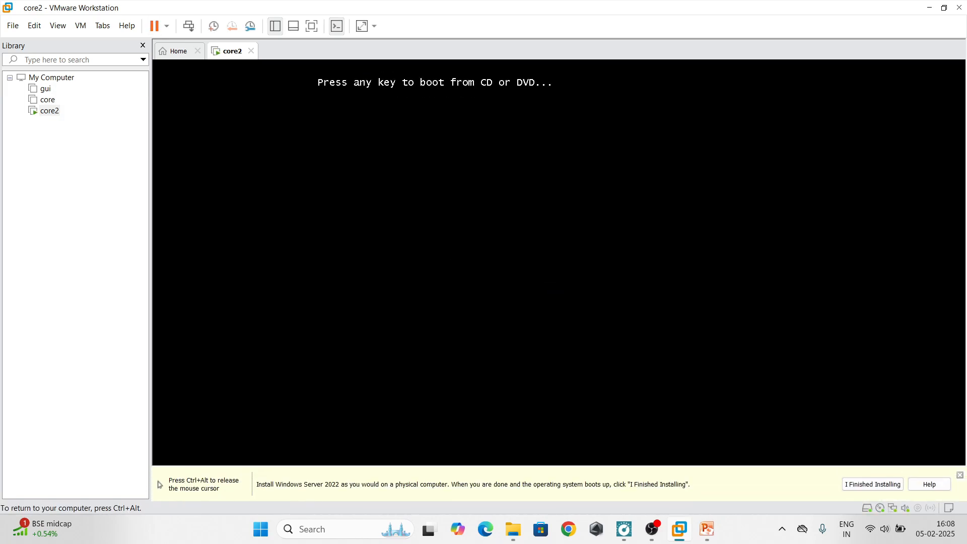
key(Return)
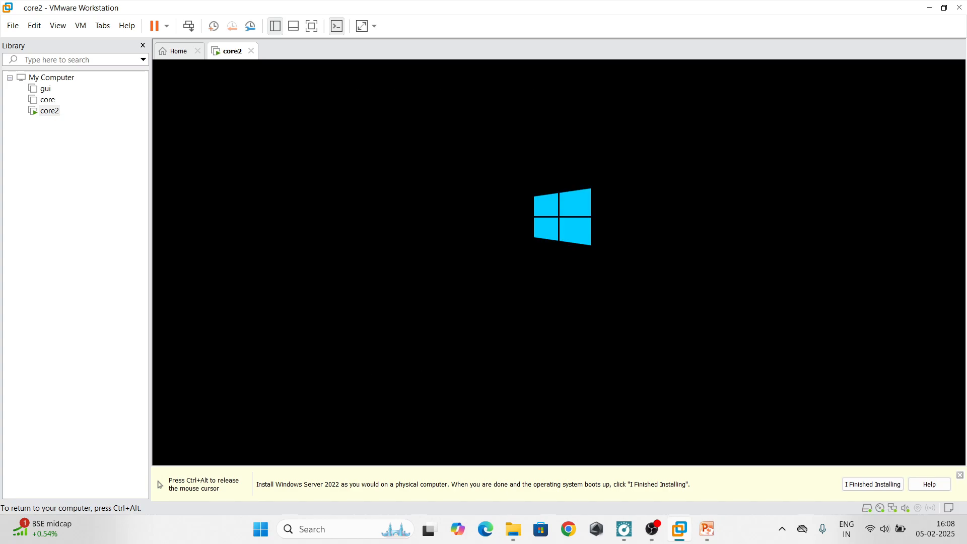
Release the input from the virtual machine, show core2 in full screen, and return the input to it.
key(ctrl+alt)
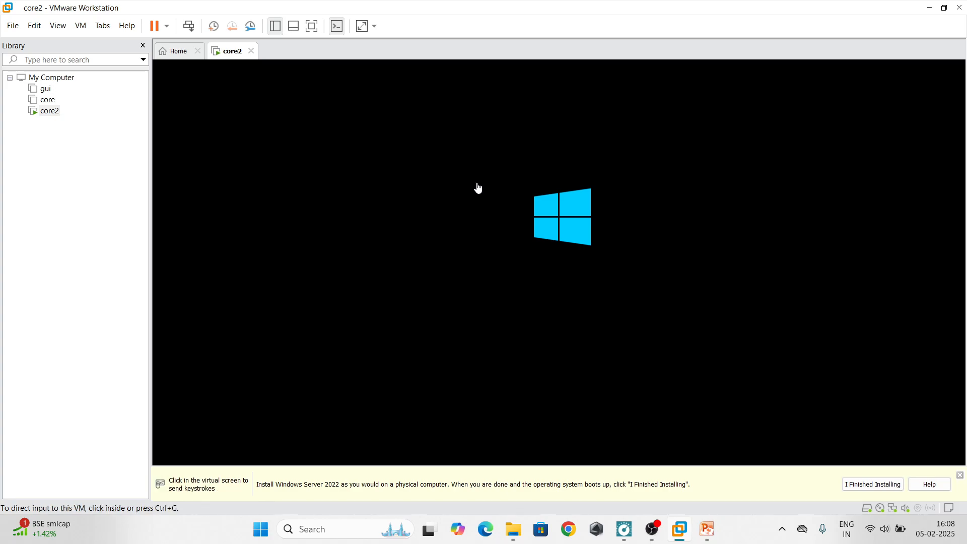
click(314, 26)
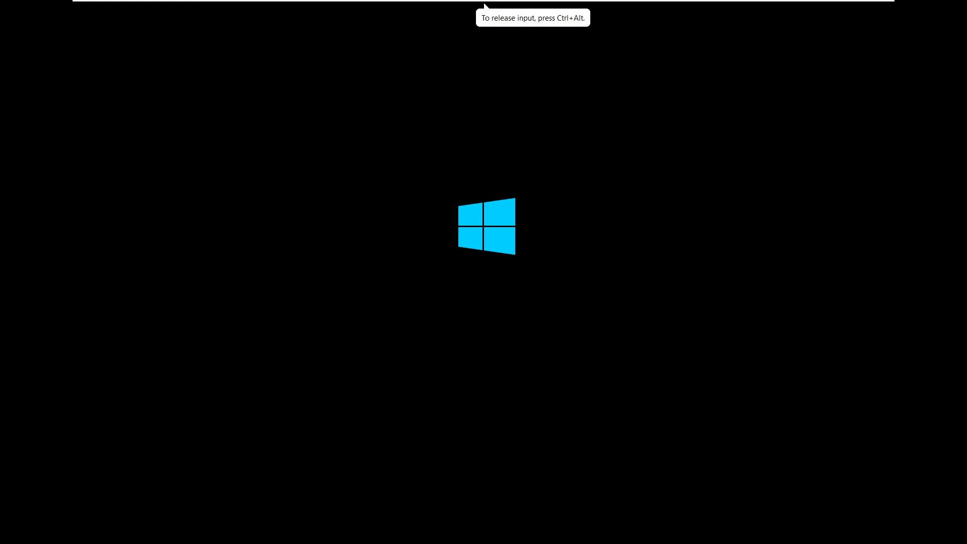
key(ctrl+alt)
mouse_move(395, 4)
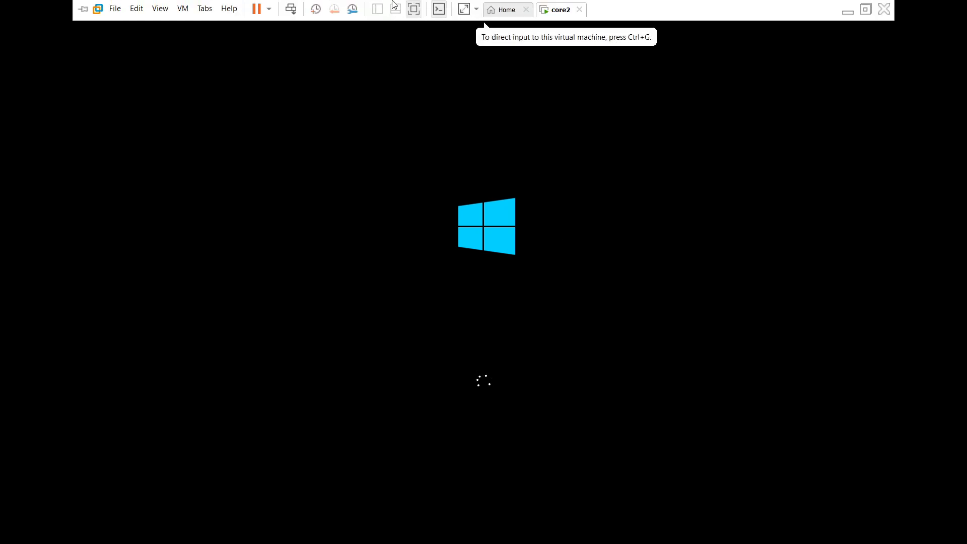
click(449, 230)
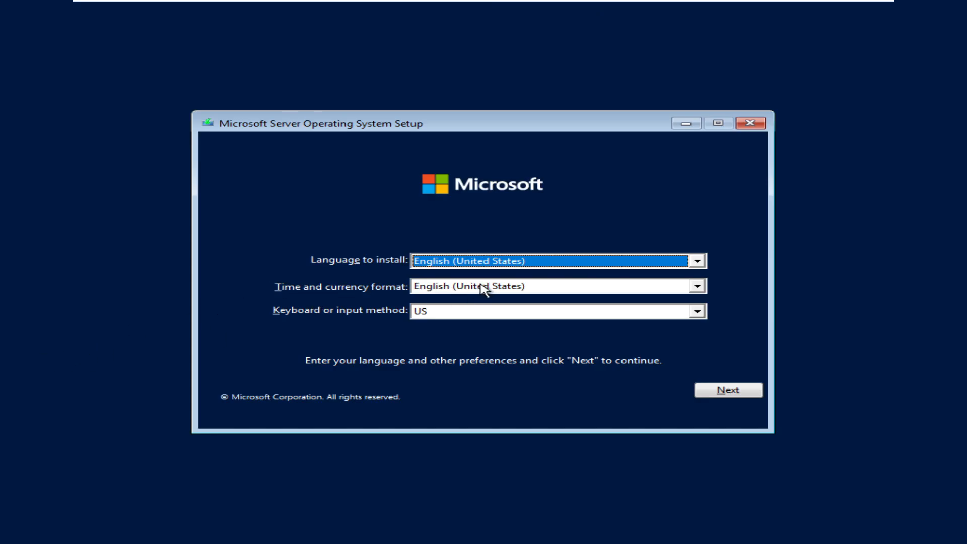
Set the setup's time and currency format to English (India) and continue to the installation start page.
click(483, 288)
scroll(475, 330, up, 10)
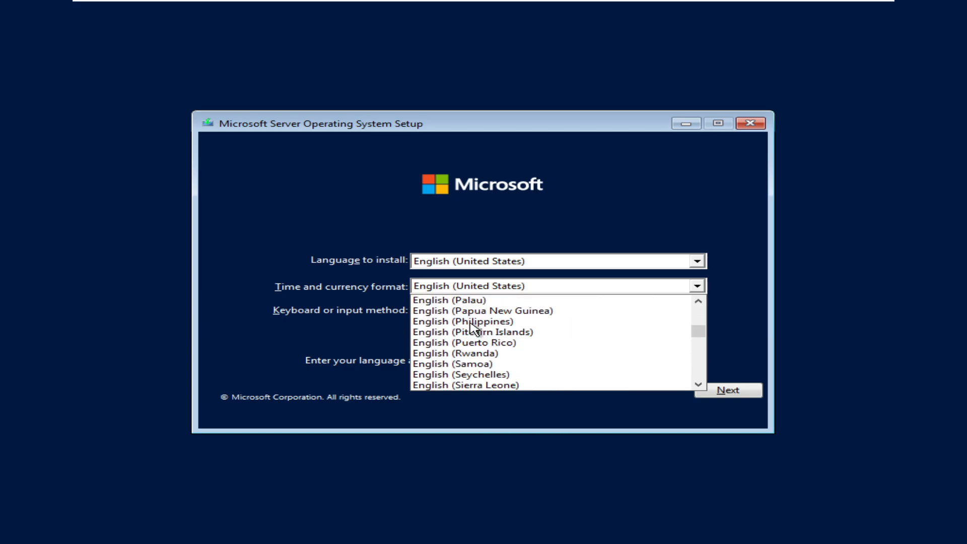
scroll(474, 328, up, 6)
scroll(472, 327, up, 4)
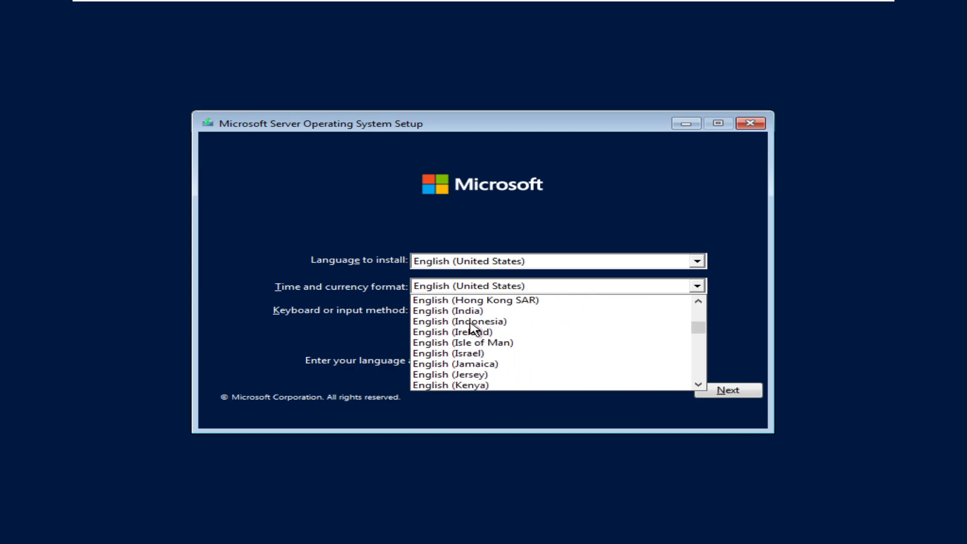
click(469, 312)
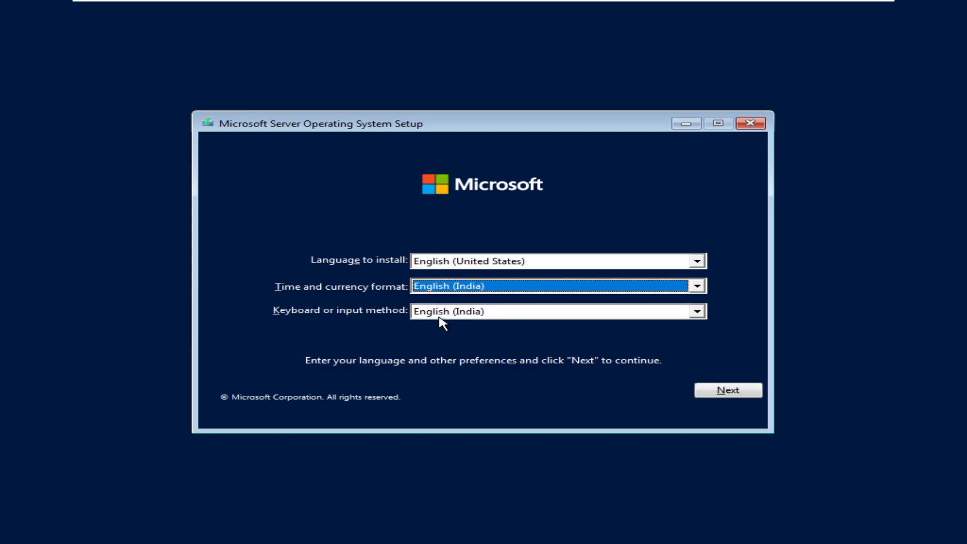
click(741, 395)
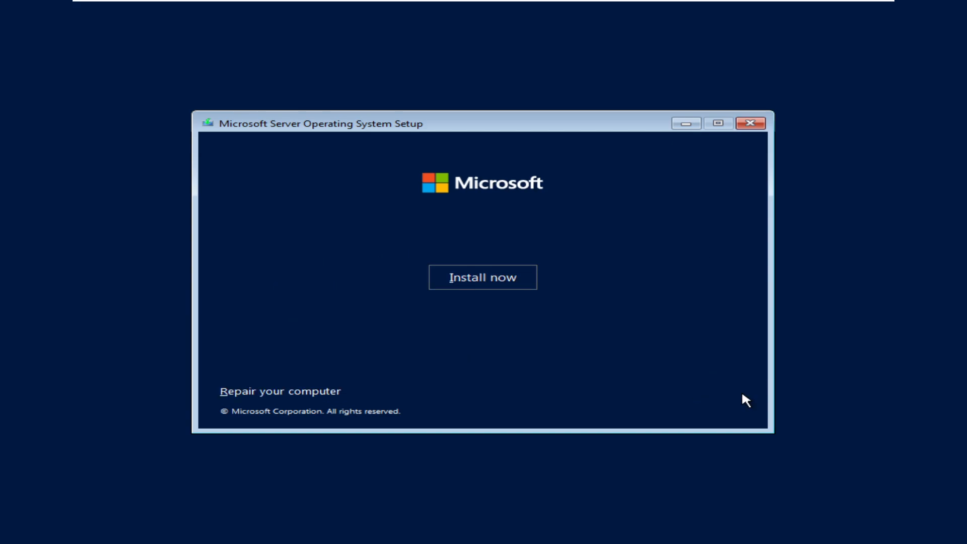
Start the installation and choose the Windows Server 2022 Datacenter Evaluation edition without Desktop Experience.
click(512, 278)
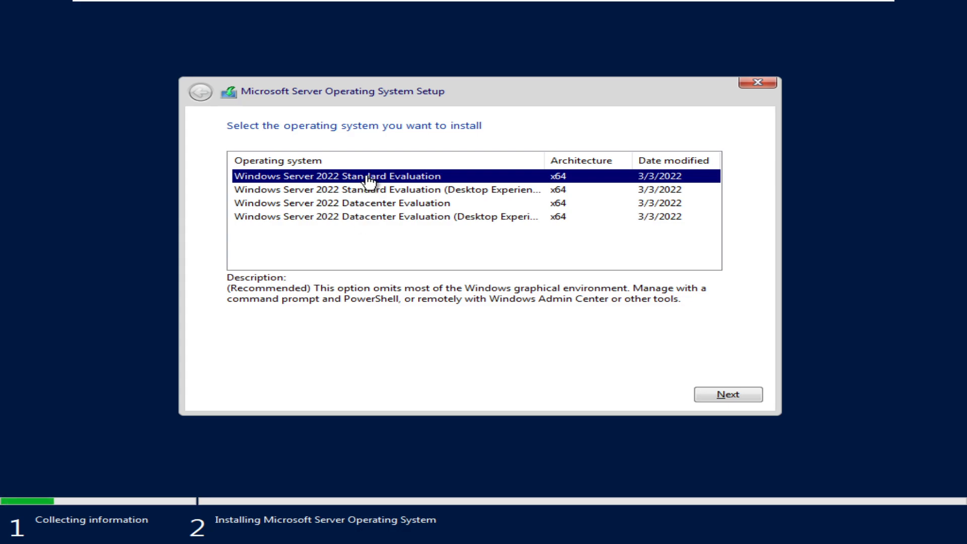
click(360, 219)
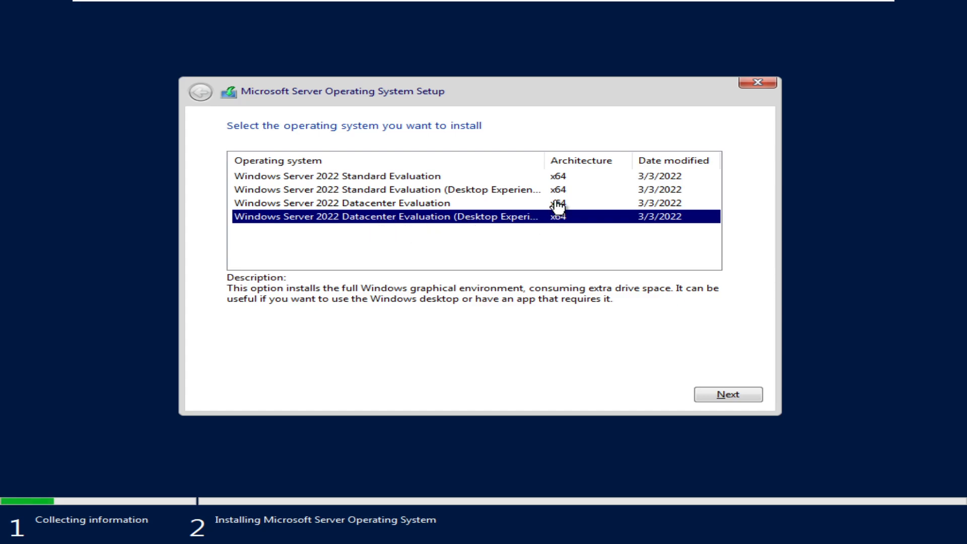
drag(545, 159, 557, 161)
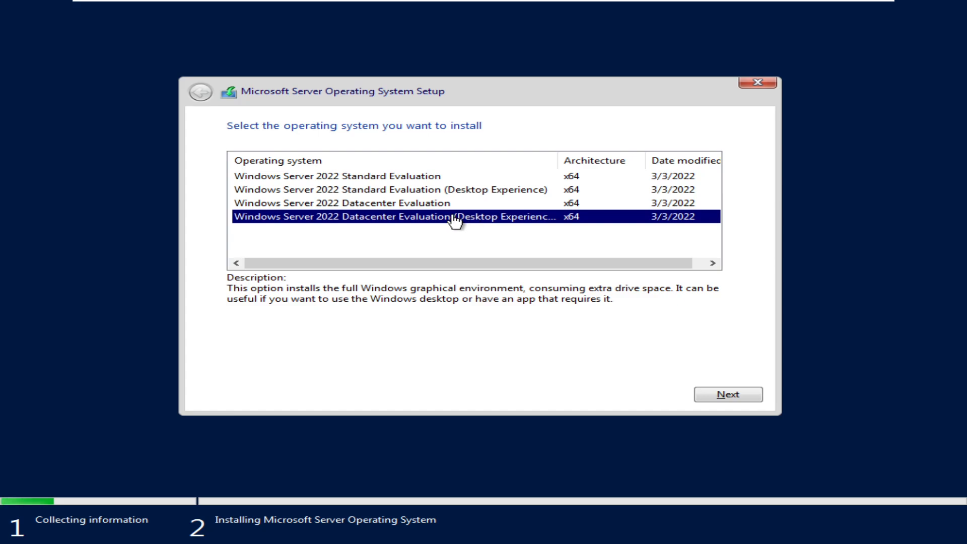
click(427, 207)
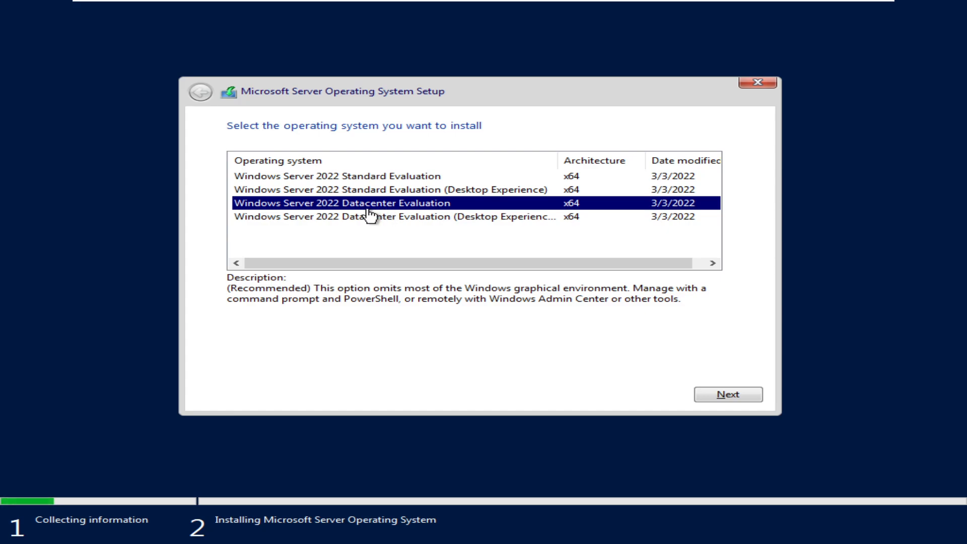
click(733, 396)
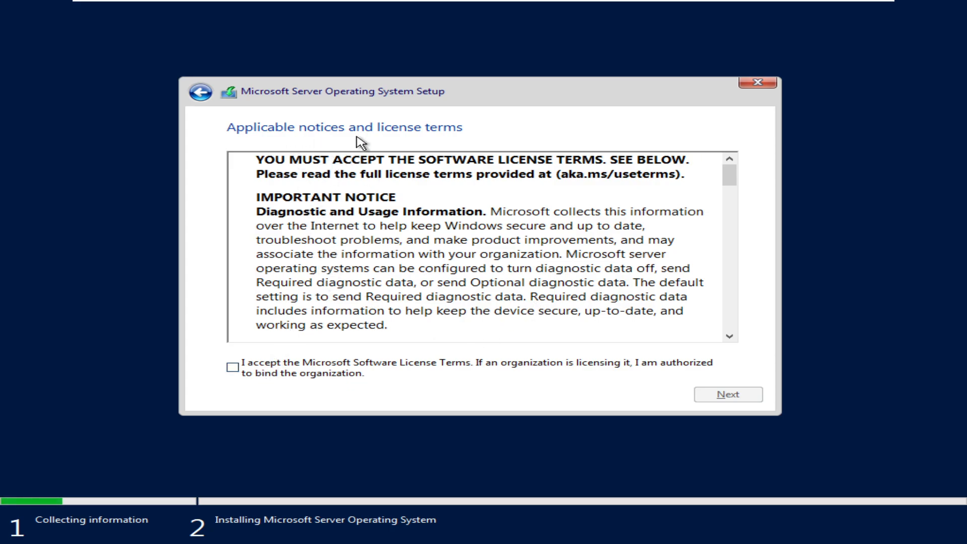
Accept the Microsoft Software License Terms and start a custom installation on Drive 0's unallocated space.
scroll(324, 274, down, 20)
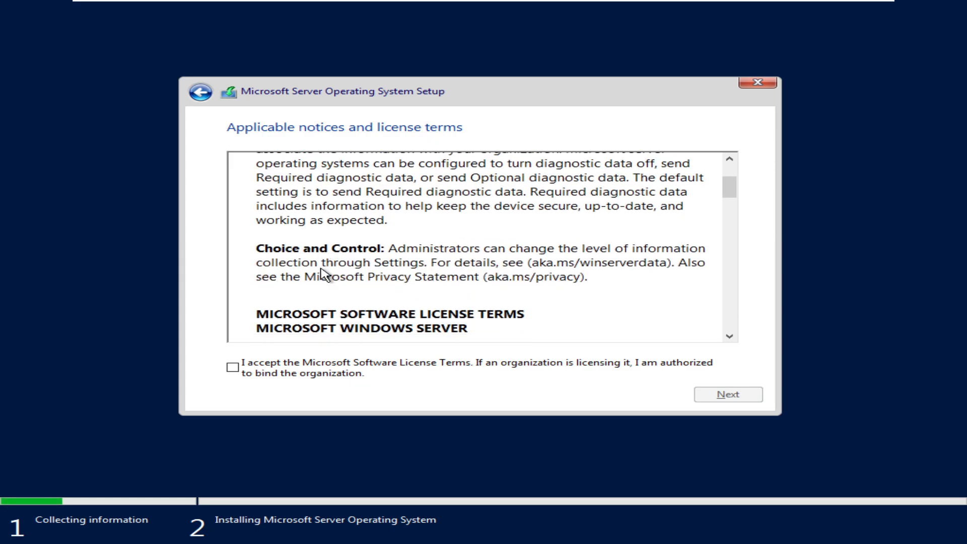
scroll(324, 259, down, 10)
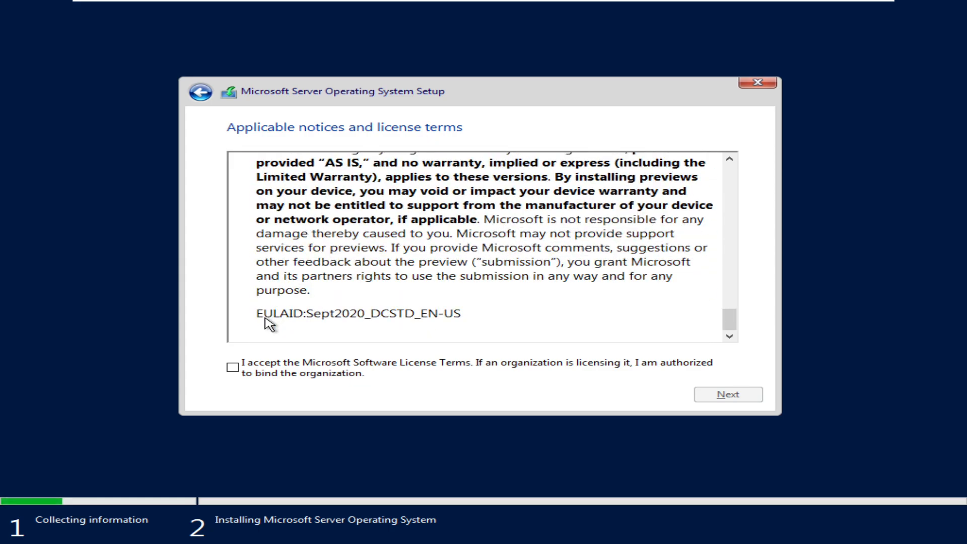
click(238, 369)
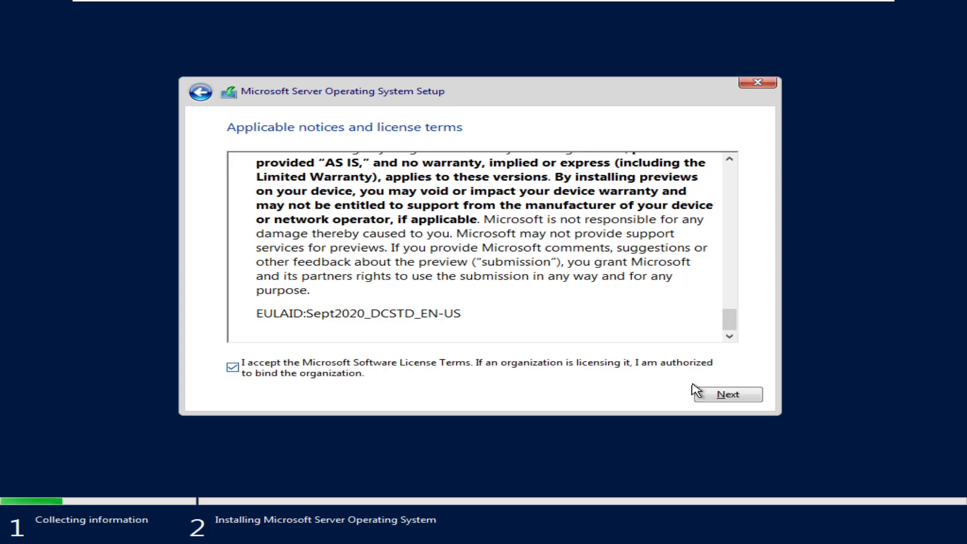
click(727, 396)
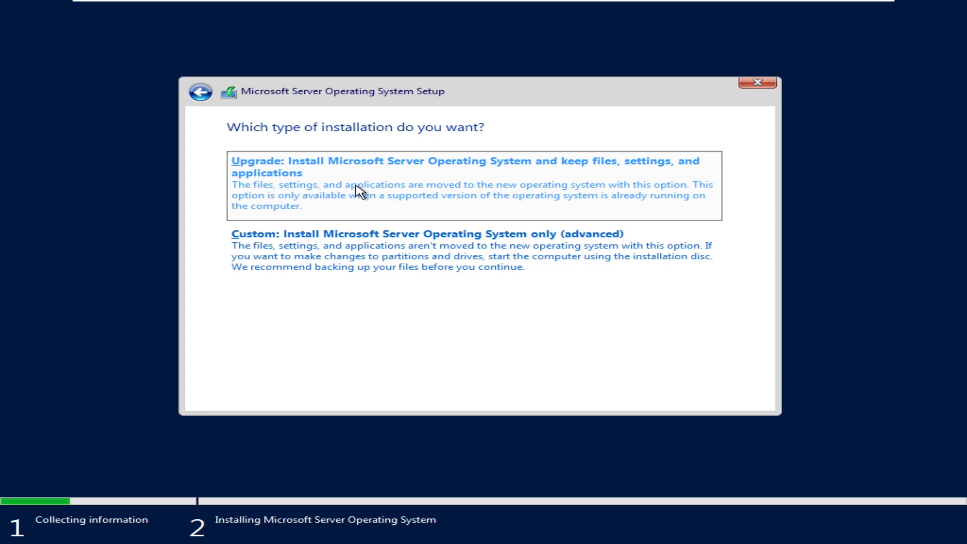
click(267, 251)
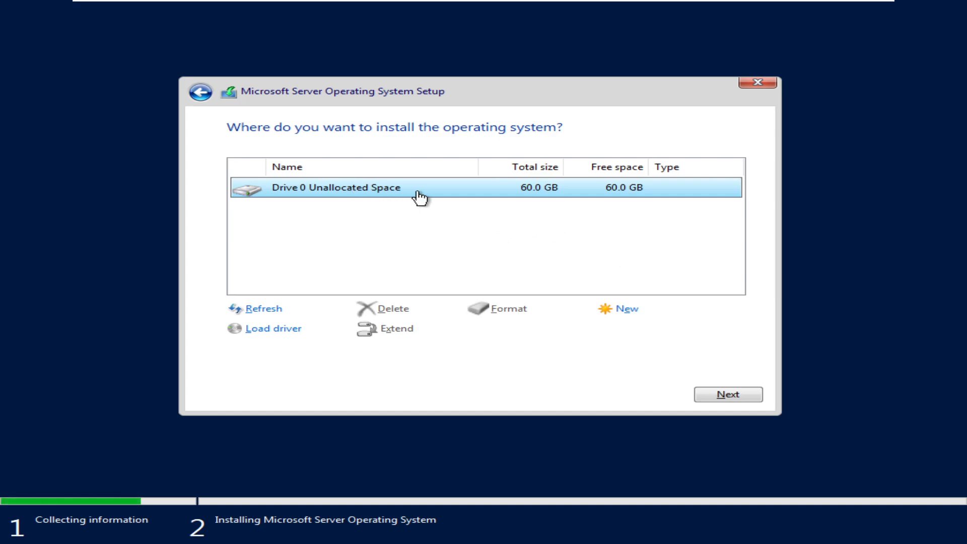
click(717, 397)
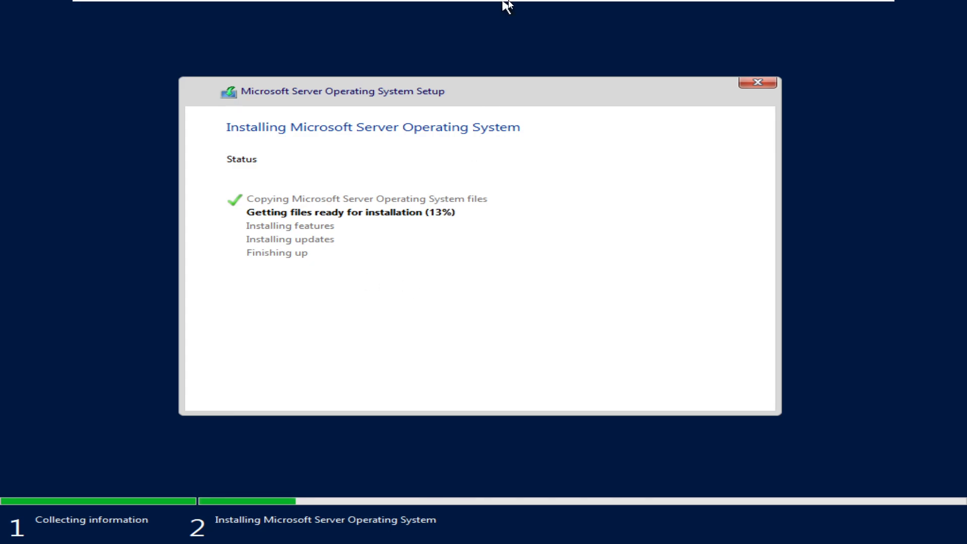
Take core2 out of full screen to check the installation progress, and return it to full screen.
mouse_move(509, 2)
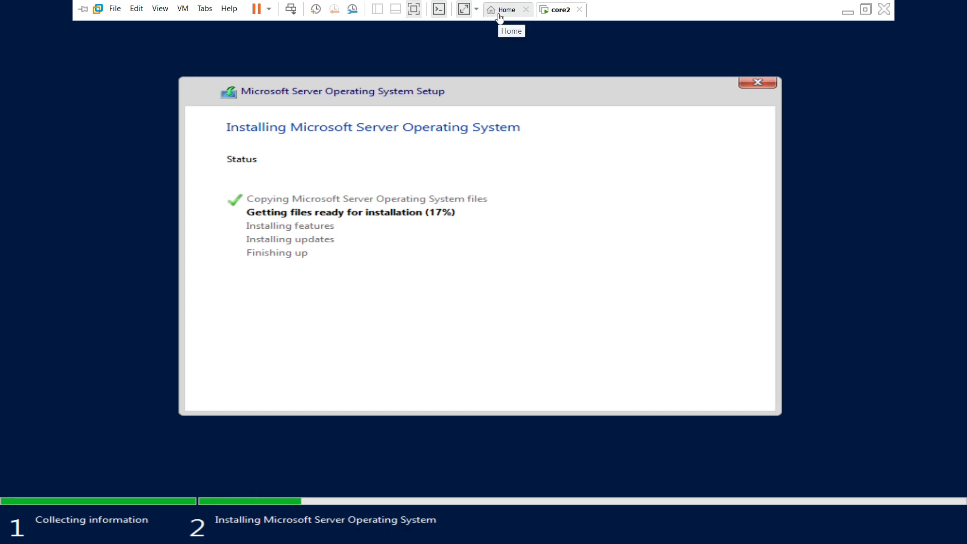
click(413, 10)
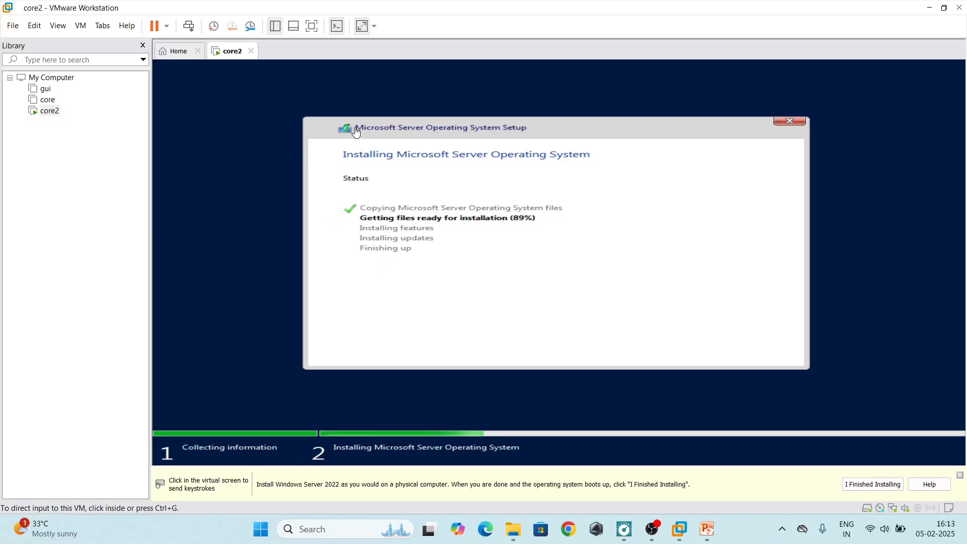
click(312, 26)
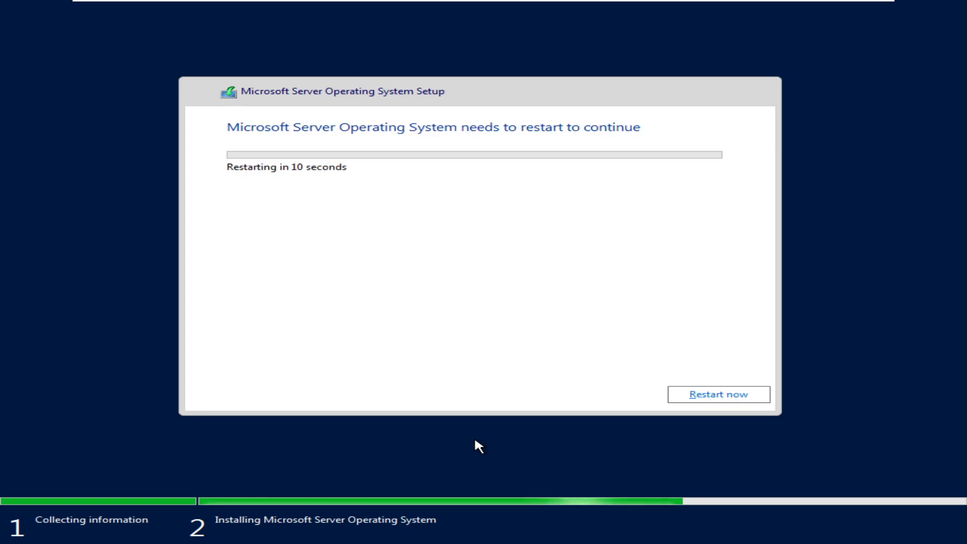
Restart core2 to continue the installation and agree to change the Administrator password at first sign-in.
click(702, 397)
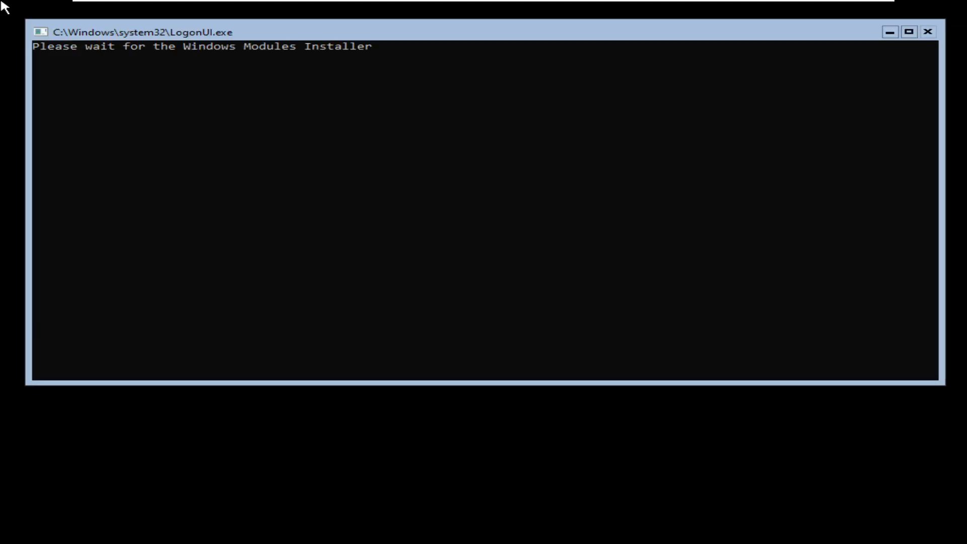
click(599, 229)
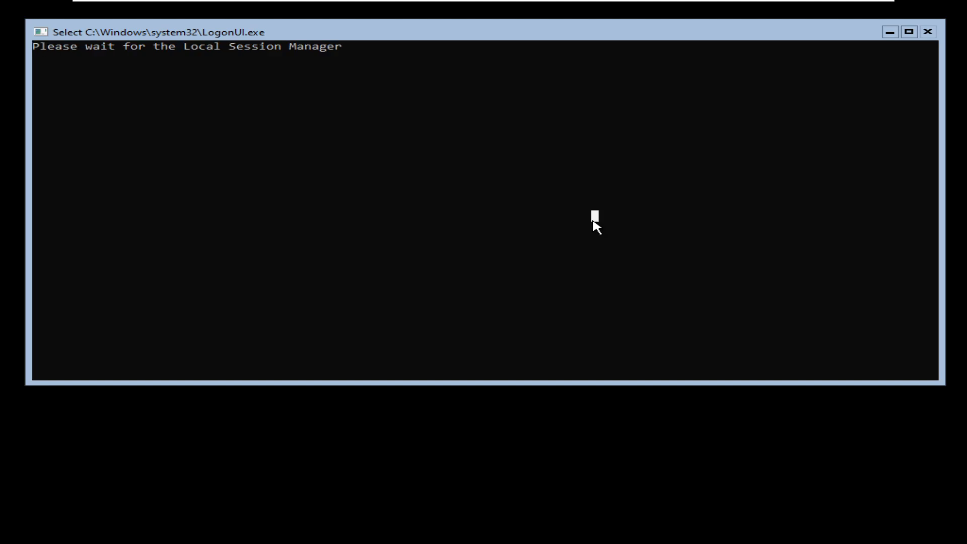
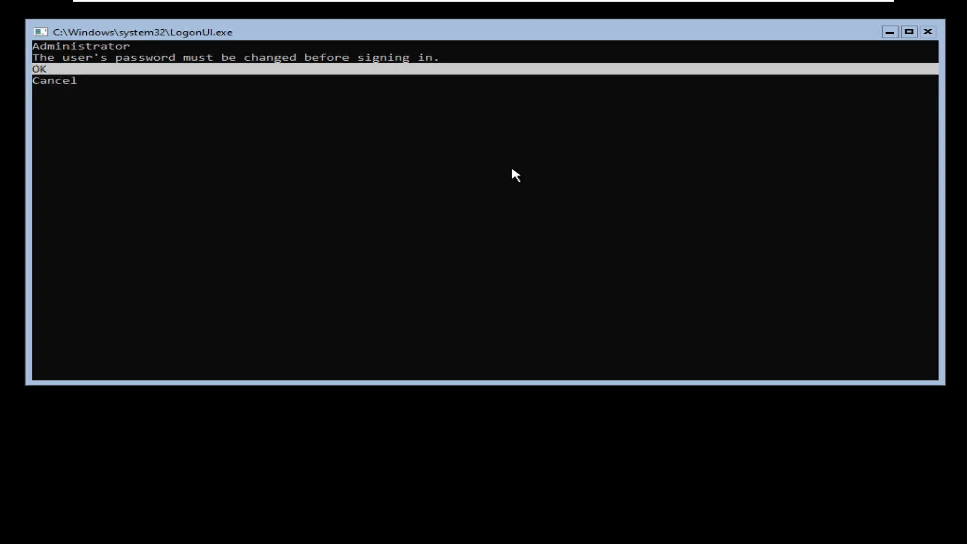
key(Return)
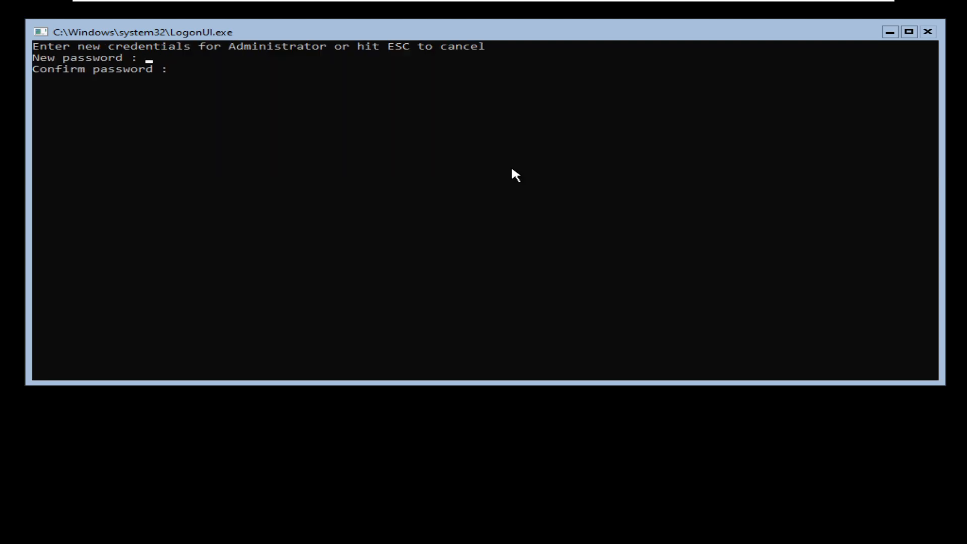
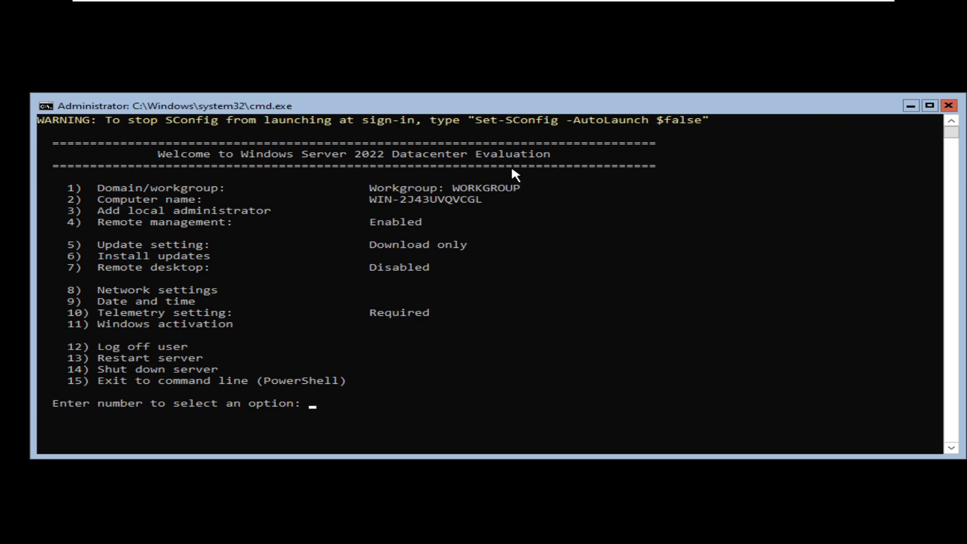
Maximize the server configuration window and choose a static IP address for network adapter 1 in the network settings.
click(930, 107)
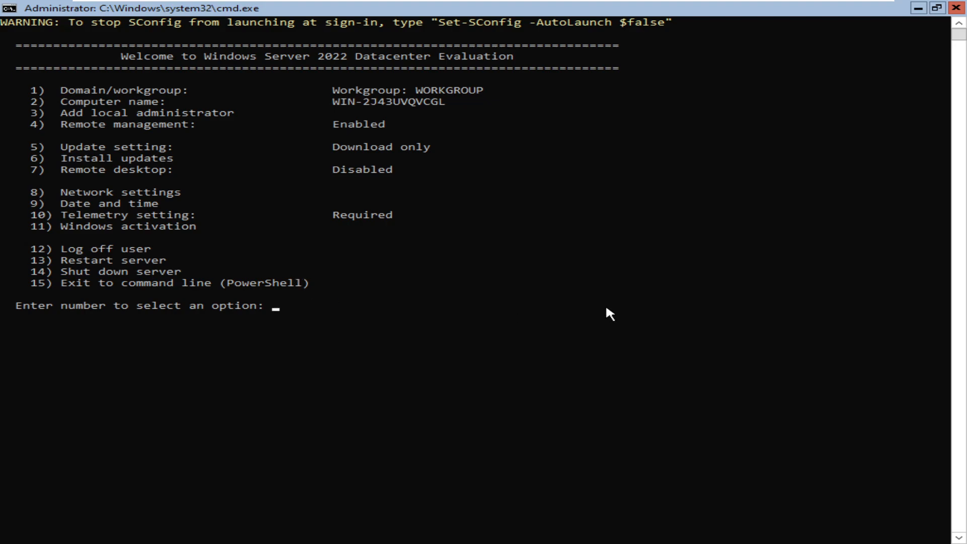
text(8)
key(Return)
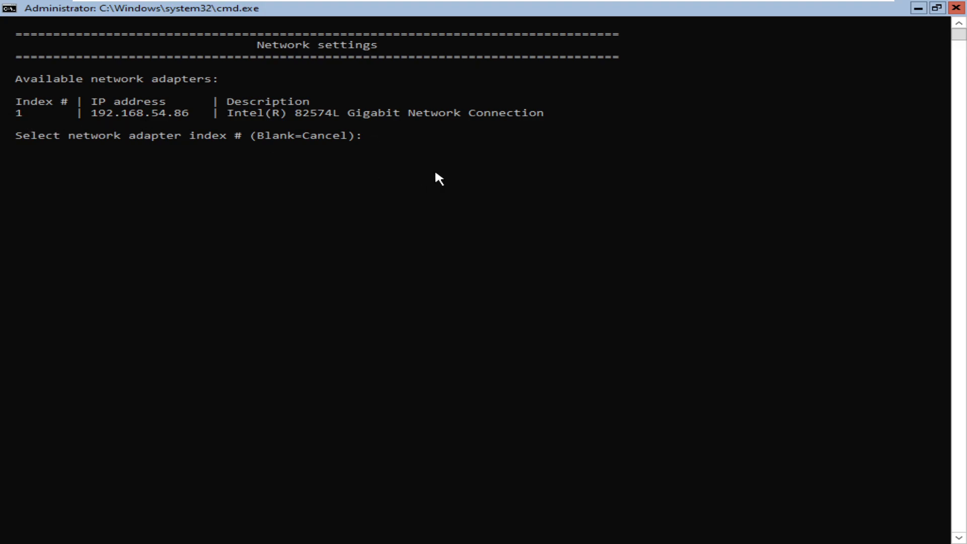
text(1)
key(Return)
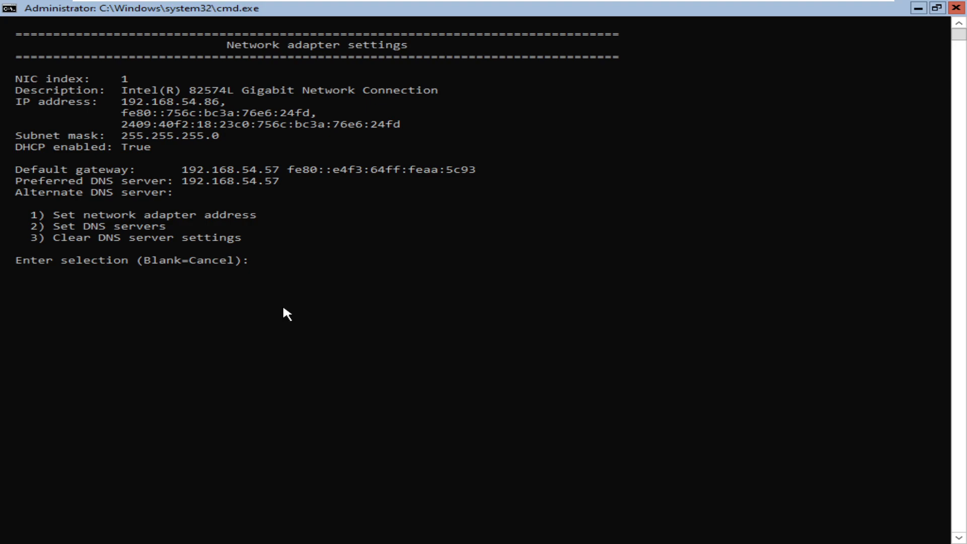
text(1)
key(Return)
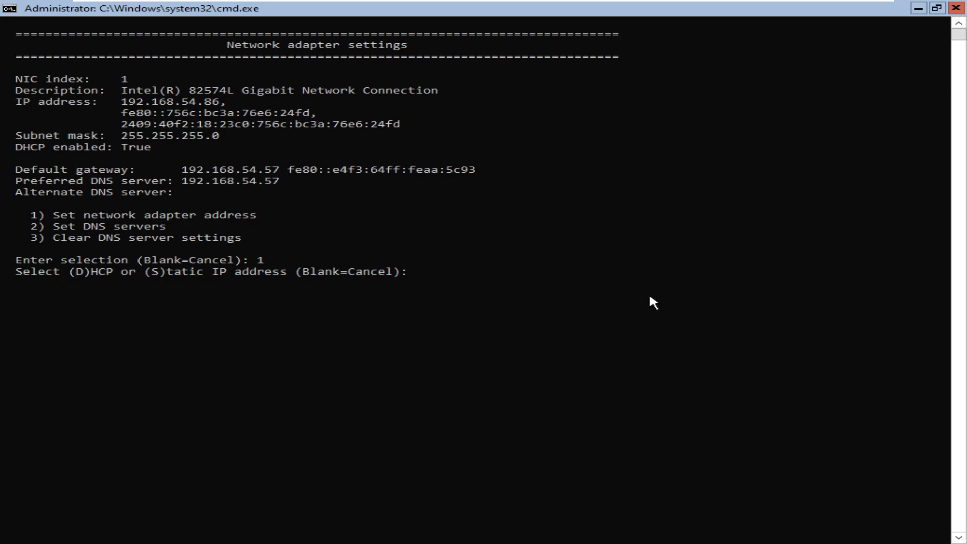
text(S)
key(Return)
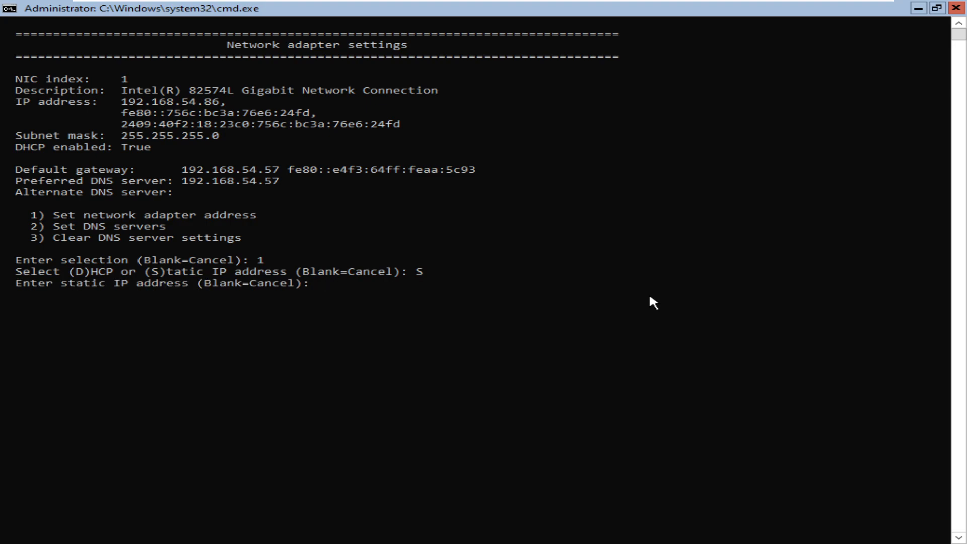
Set the adapter's static IP address to 192.168.1.3, subnet mask to 255.255.255.0 and default gateway to 192.168.1.10.
text(192.168.1.3)
key(Return)
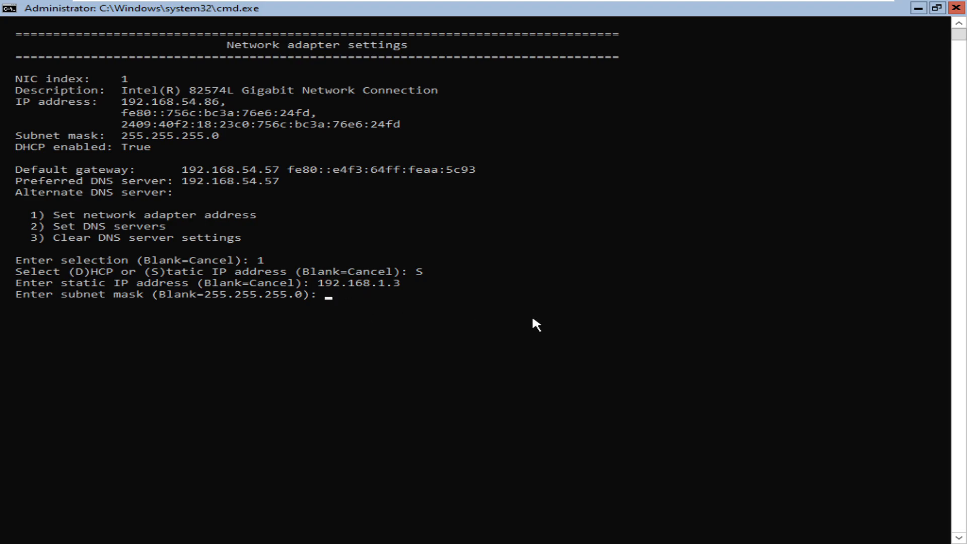
text(255.255.255.0)
key(Return)
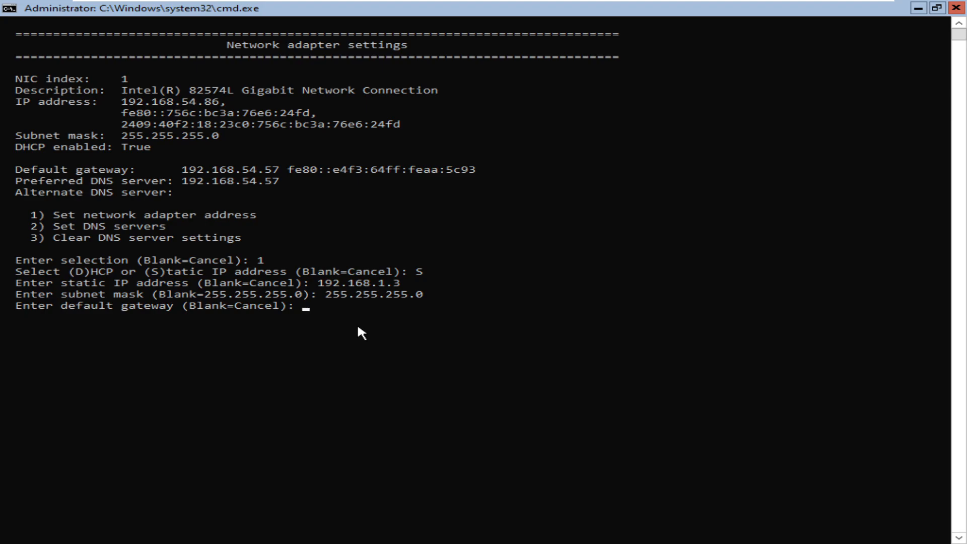
text(192)
text(.168.1.10)
key(Return)
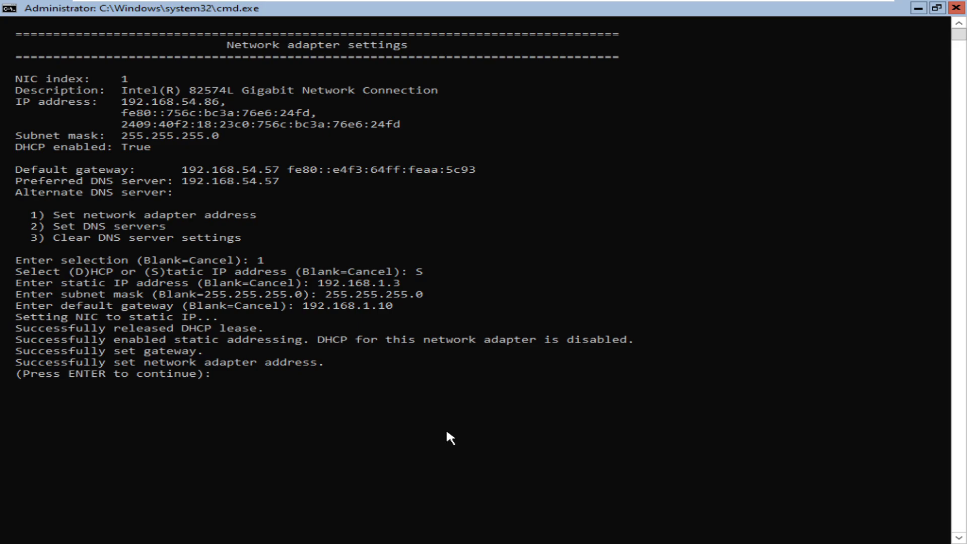
key(Return)
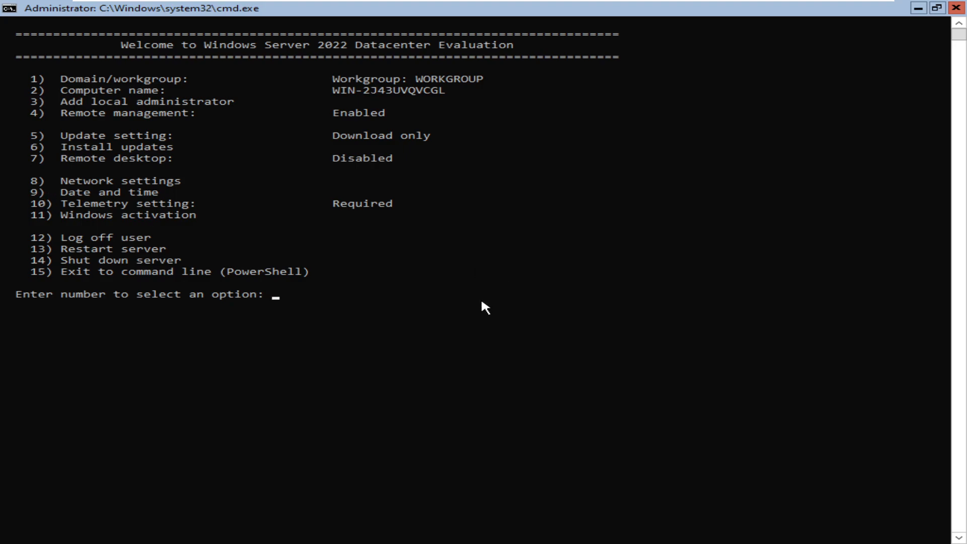
Check the adapter's IP address in the network settings and return to the main configuration menu.
text(8)
key(Return)
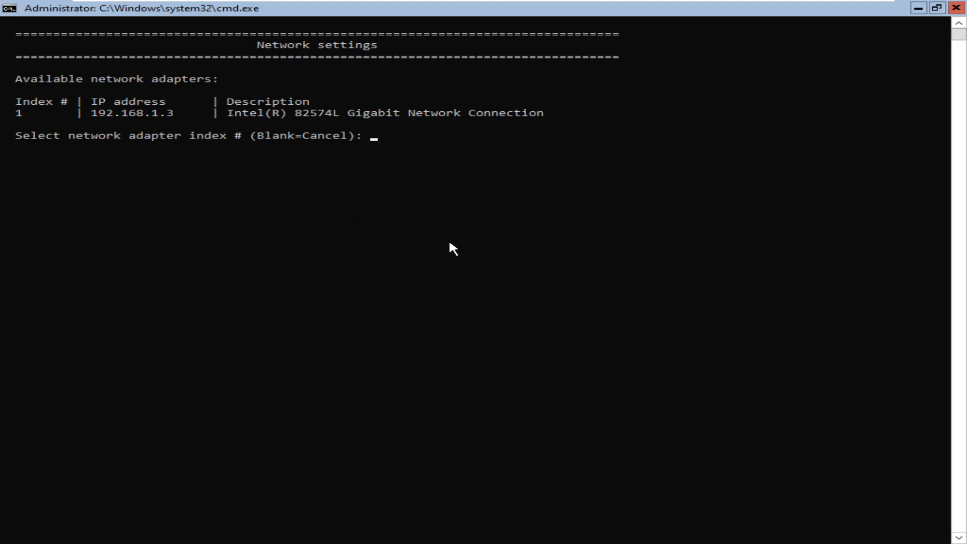
key(Return)
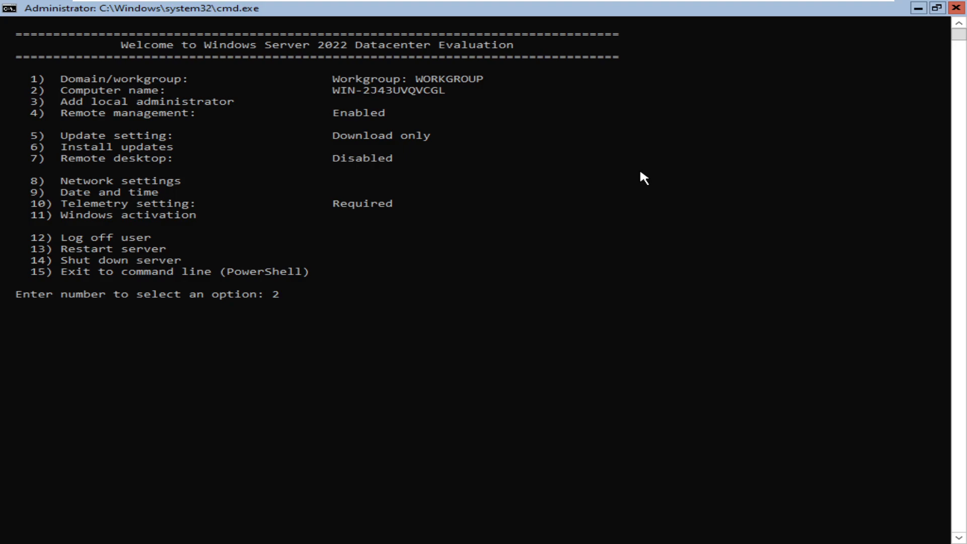
Rename the computer as adc and restart the server to apply the new name.
key(Return)
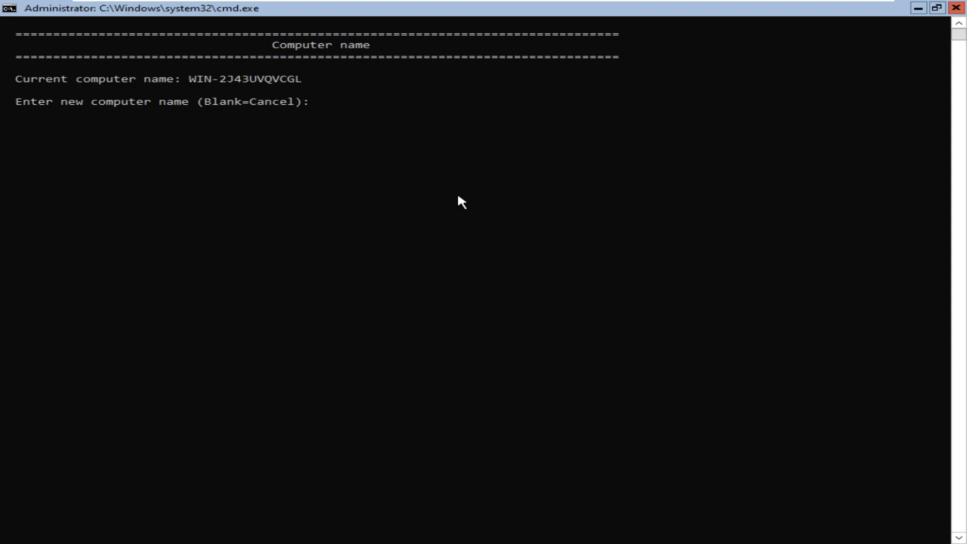
text(adc)
key(Return)
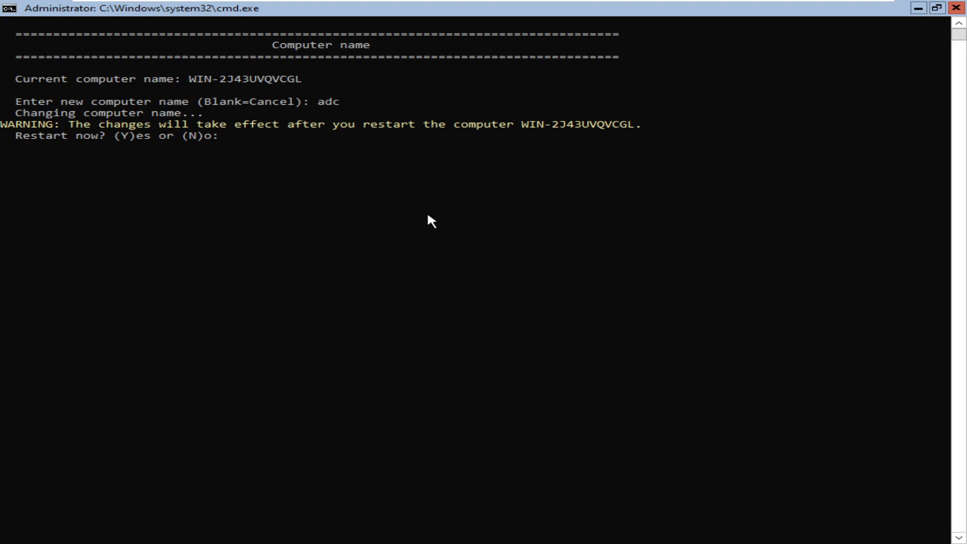
text(Y)
key(Return)
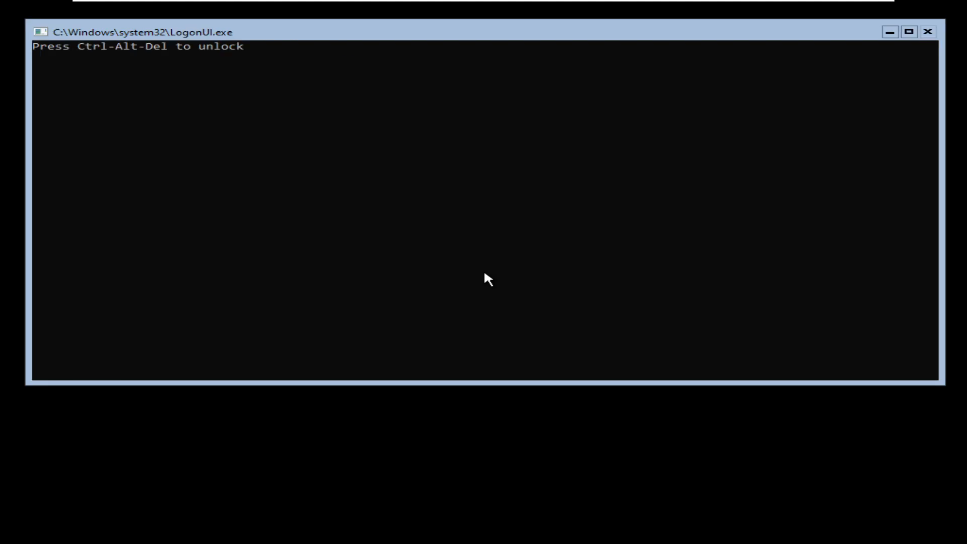
Unlock the server, enter the Administrator account password to sign in, and maximize the command window.
key(ctrl+alt+Delete)
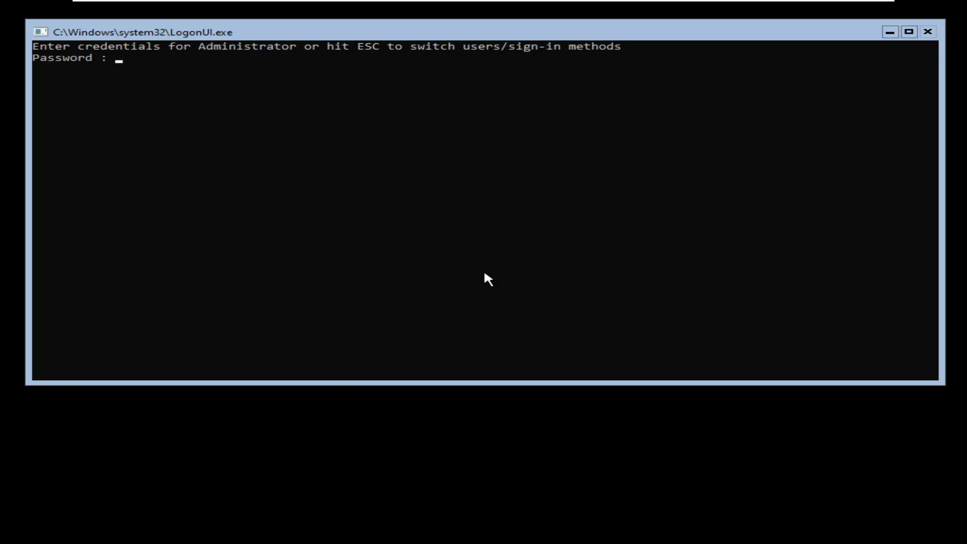
text(*********)
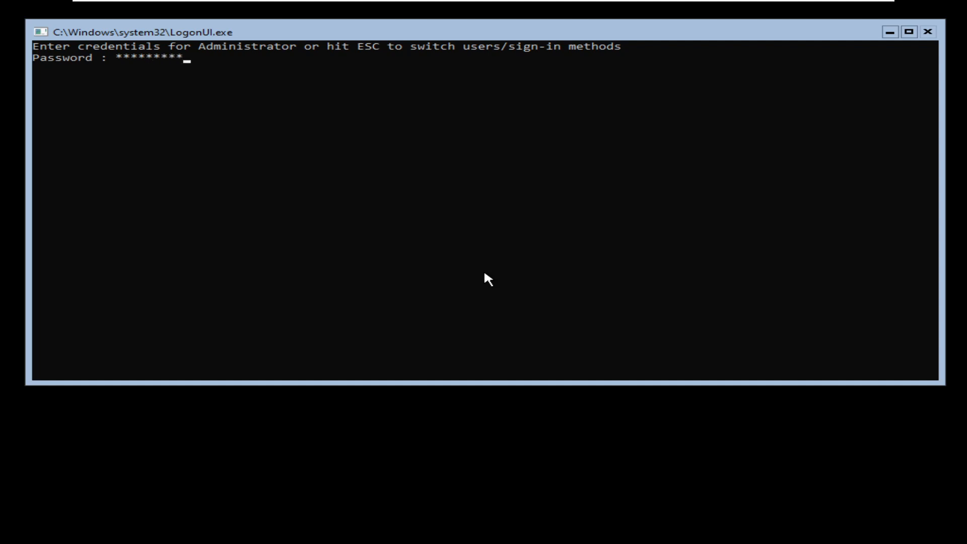
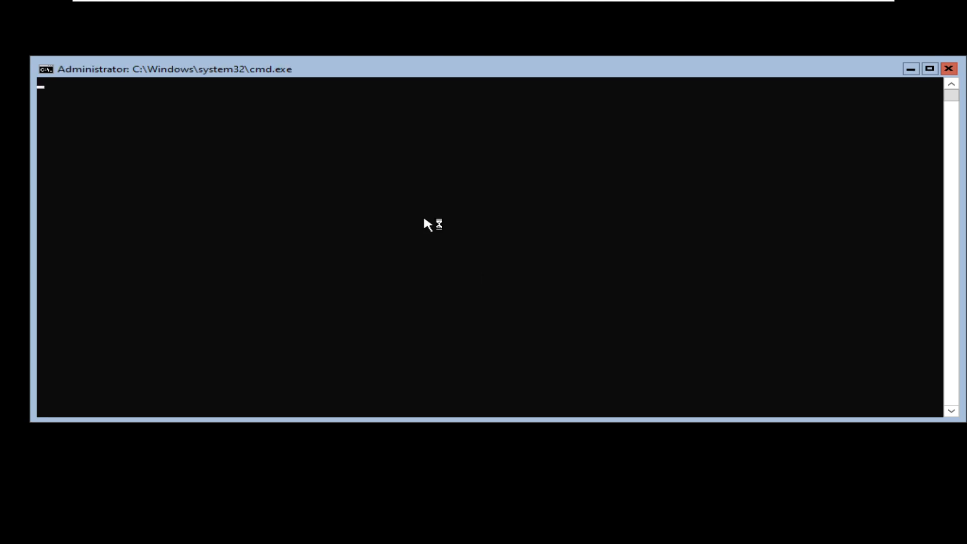
click(930, 69)
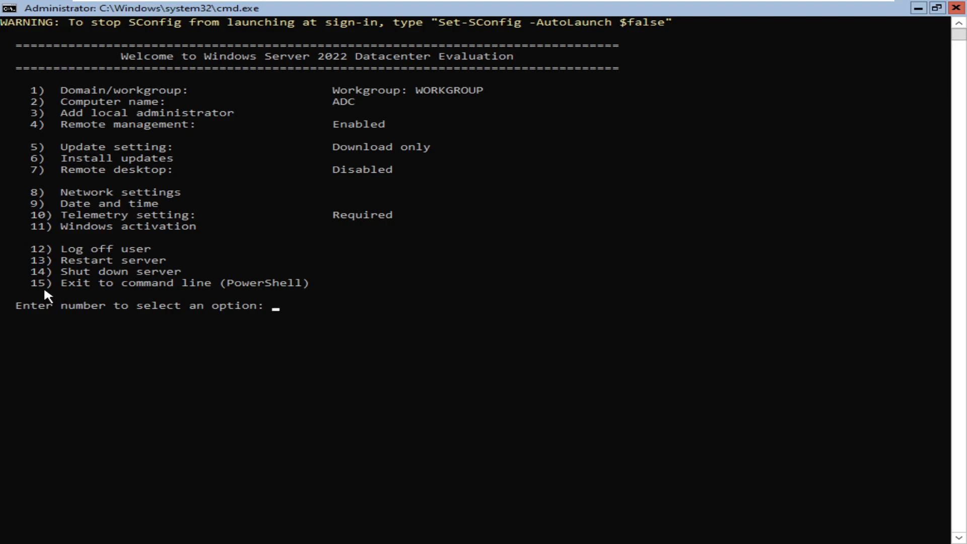
Exit the configuration menu to PowerShell at the root directory with cd\, and leave the virtual machine's full-screen mode.
text(15)
key(Return)
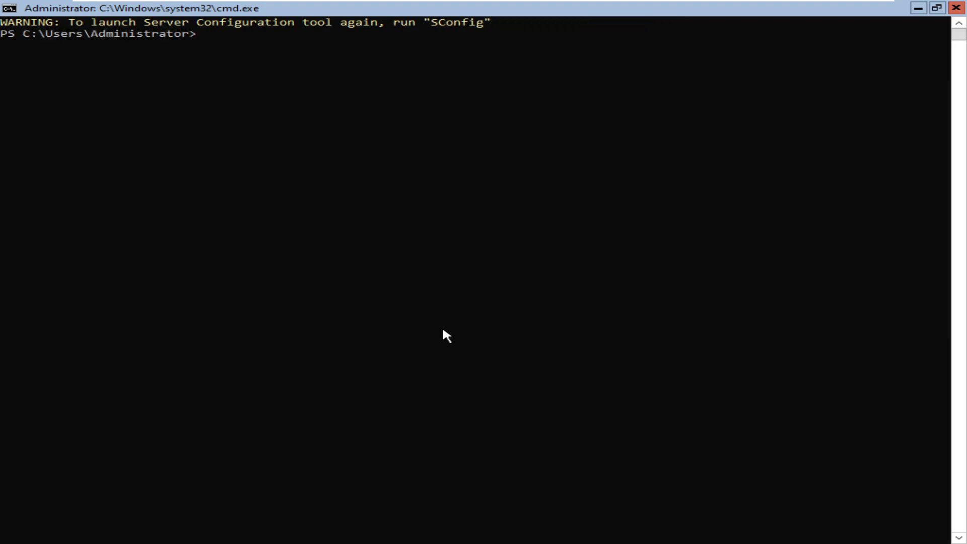
text(cd\)
key(Return)
key(Return)
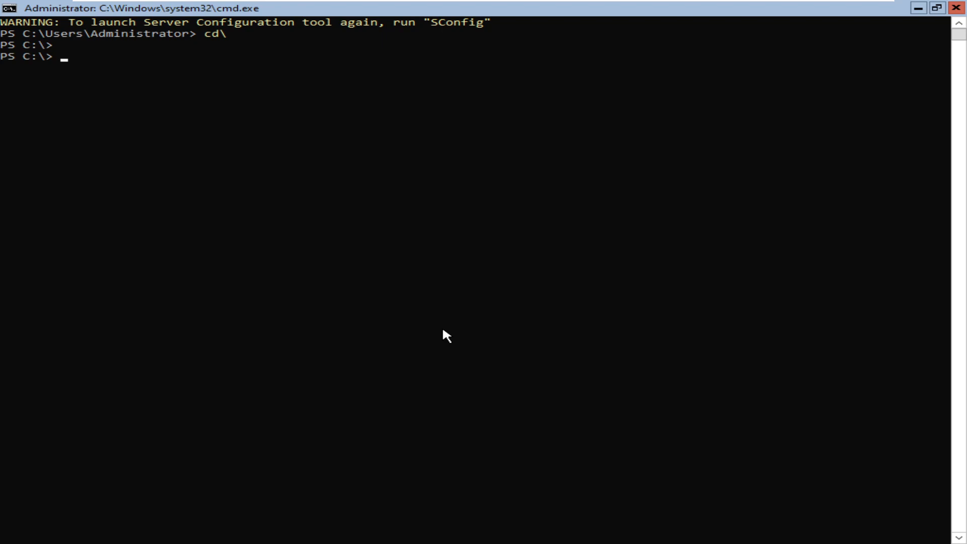
key(Return)
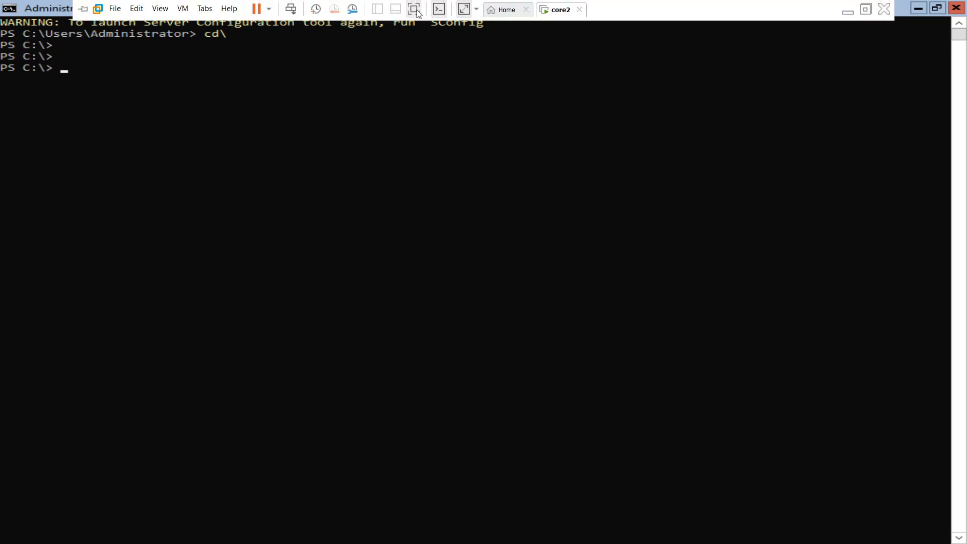
click(438, 10)
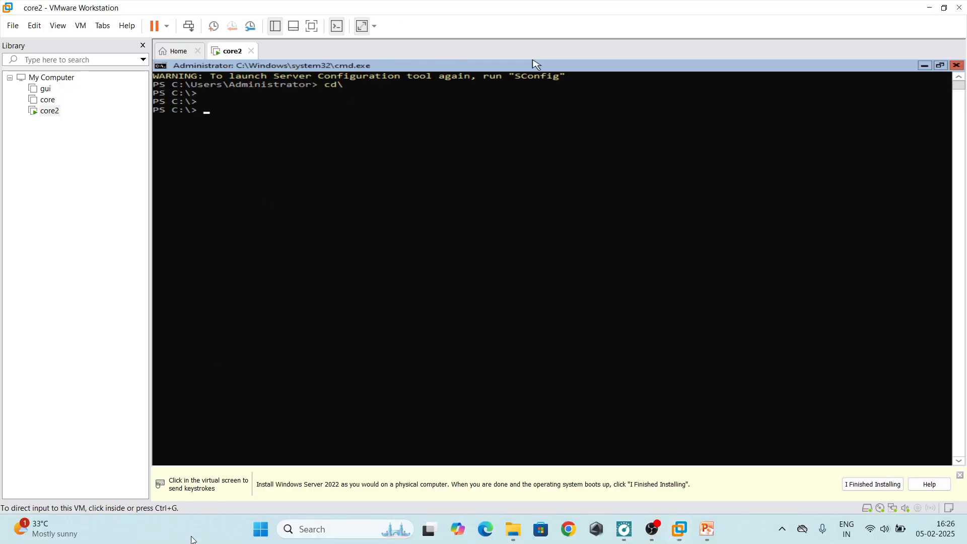